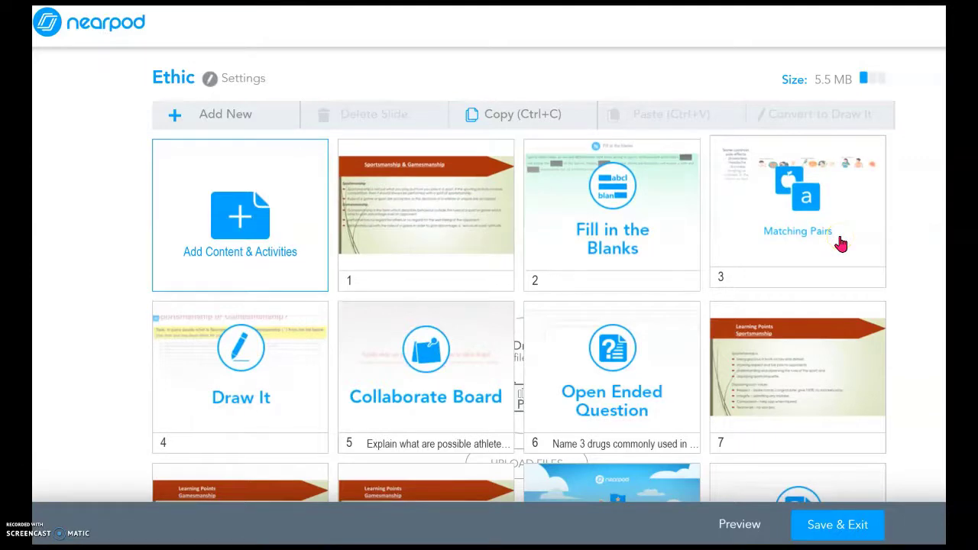
left_click(586, 284)
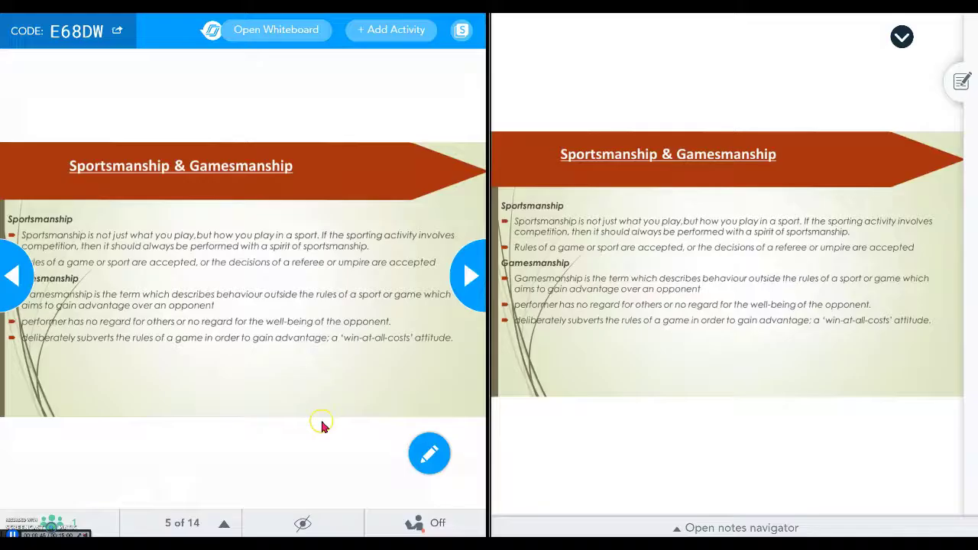
left_click(363, 410)
left_click(771, 112)
left_click(810, 175)
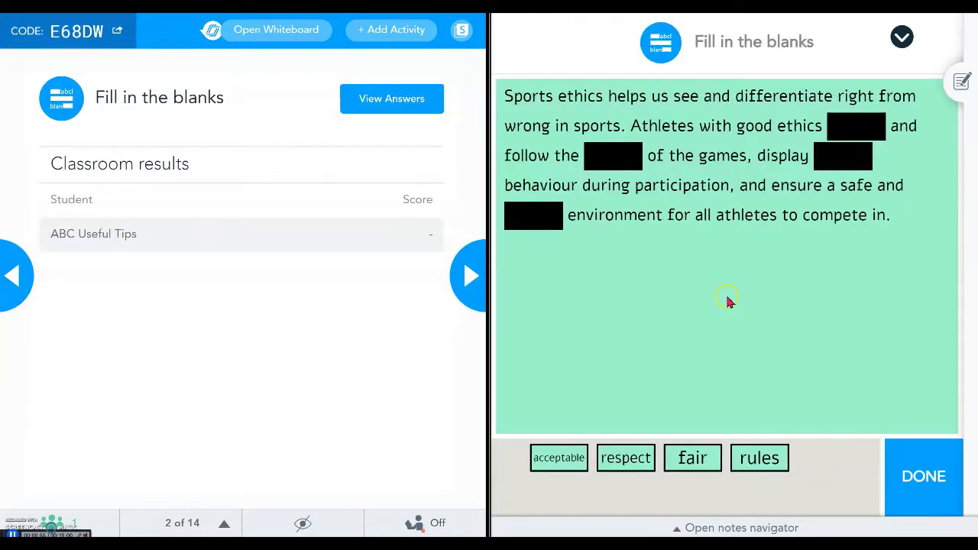
Complete the student's Fill in the Blanks activity by placing respect, rules, acceptable and fair in their matching gaps.
left_click(802, 258)
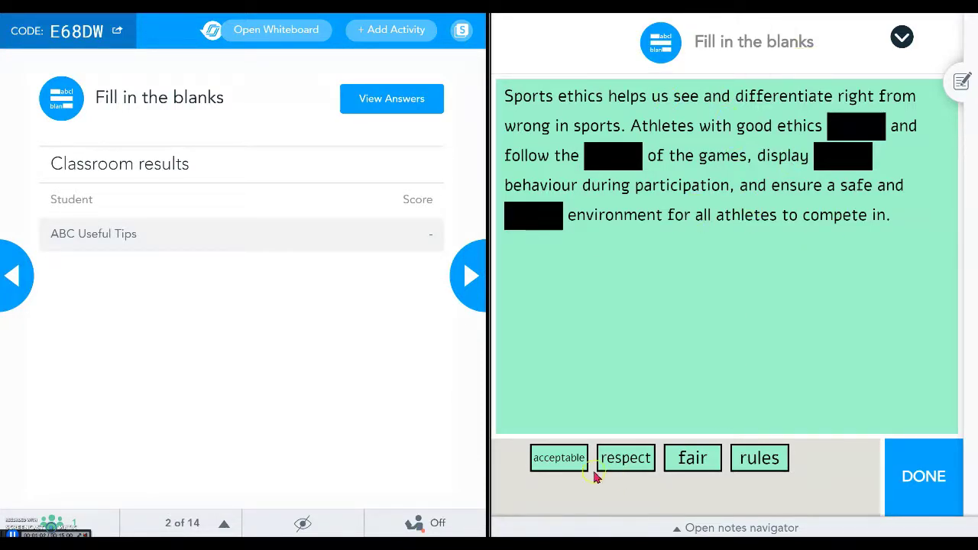
left_click_drag(563, 459, 623, 158)
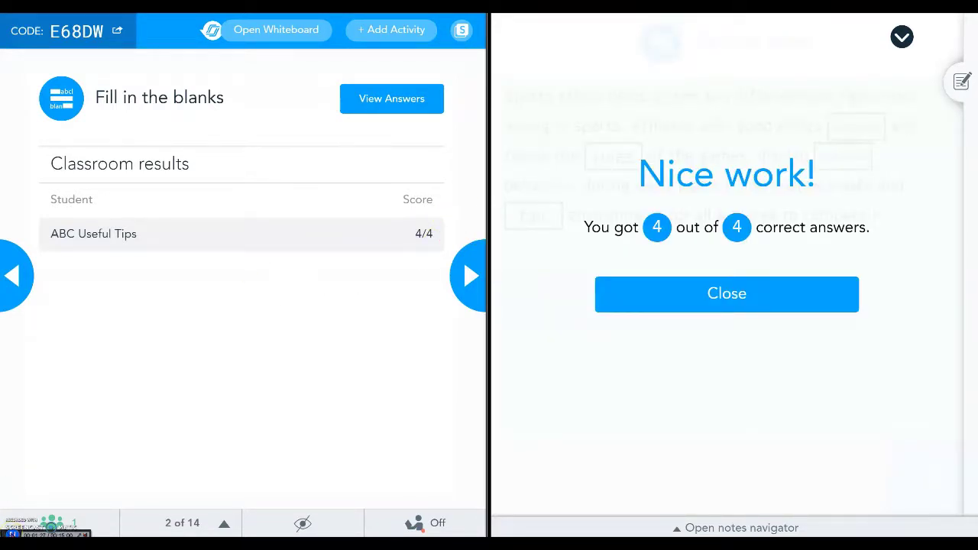
Advance the live lesson to the matching activity and try pairing the Anabolic agents card with a side-effects card.
key("Right")
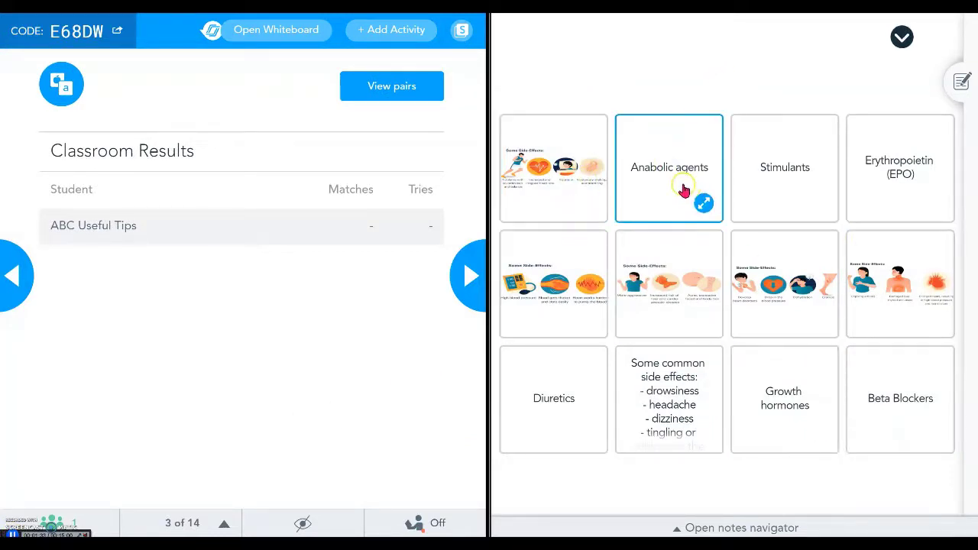
left_click(630, 219)
left_click(585, 206)
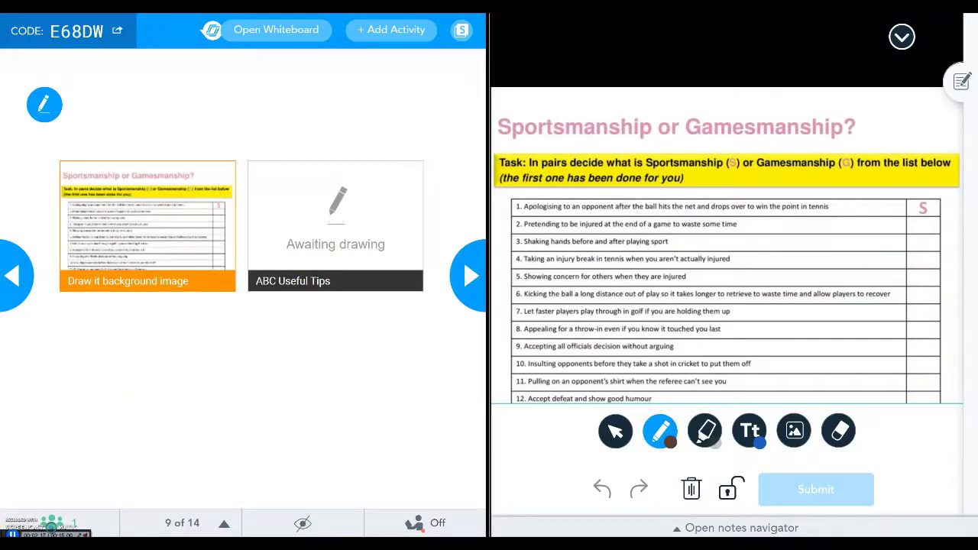
Annotate the student's Draw It worksheet with a brown pen mark beside statement 2 and the blue text "Good" beside statement 8.
left_click_drag(915, 221, 928, 246)
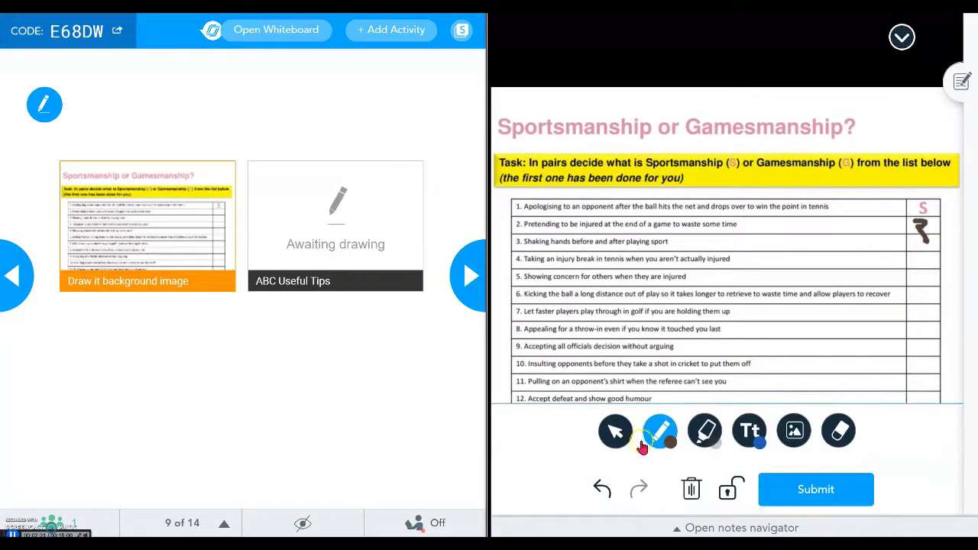
left_click(748, 430)
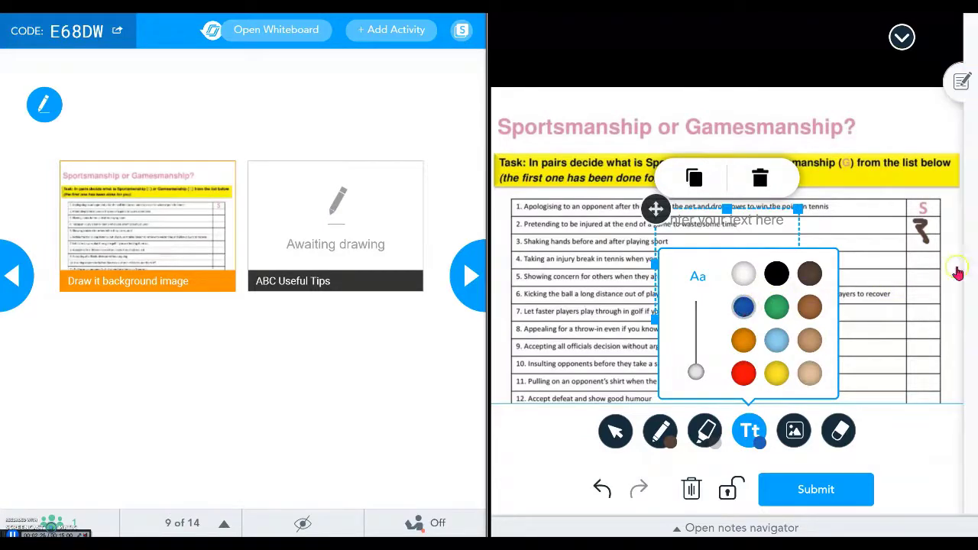
left_click(871, 328)
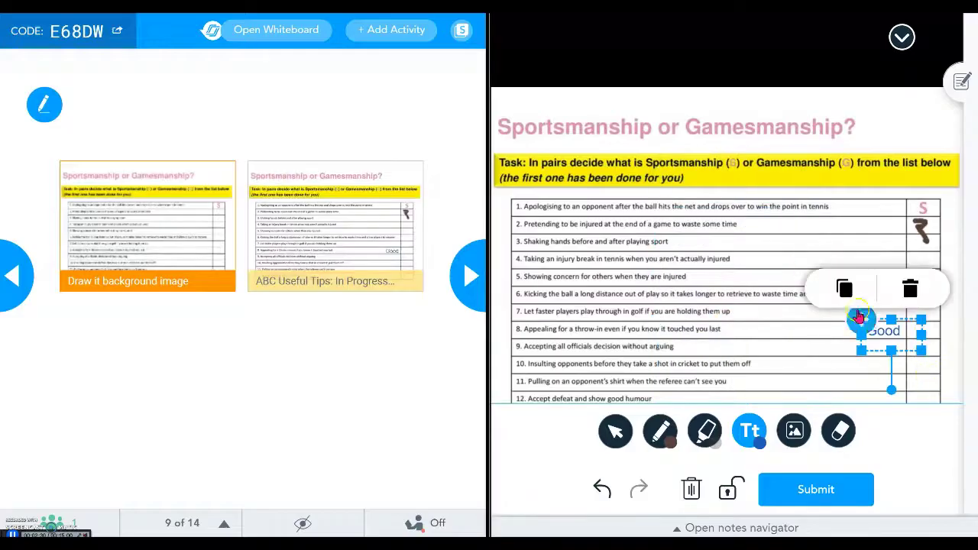
type("Good")
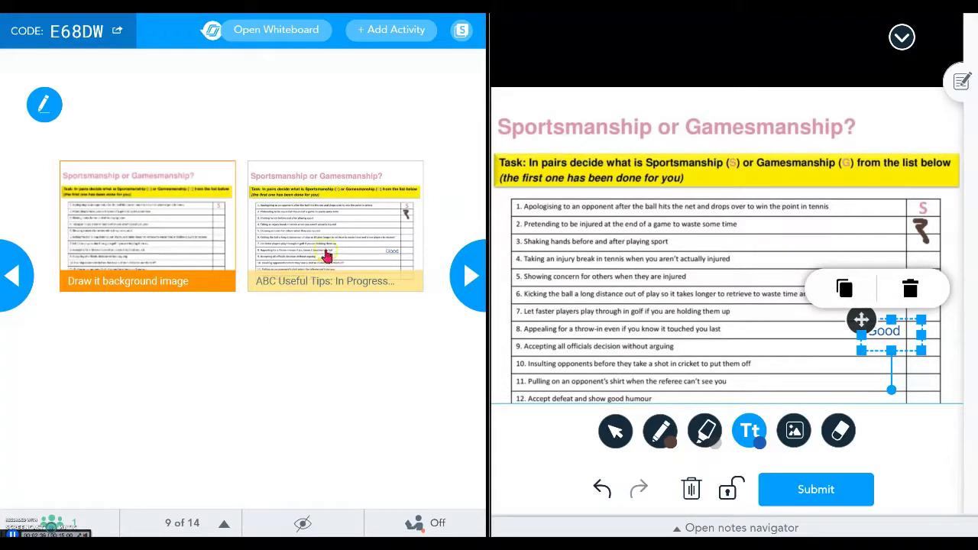
left_click(340, 239)
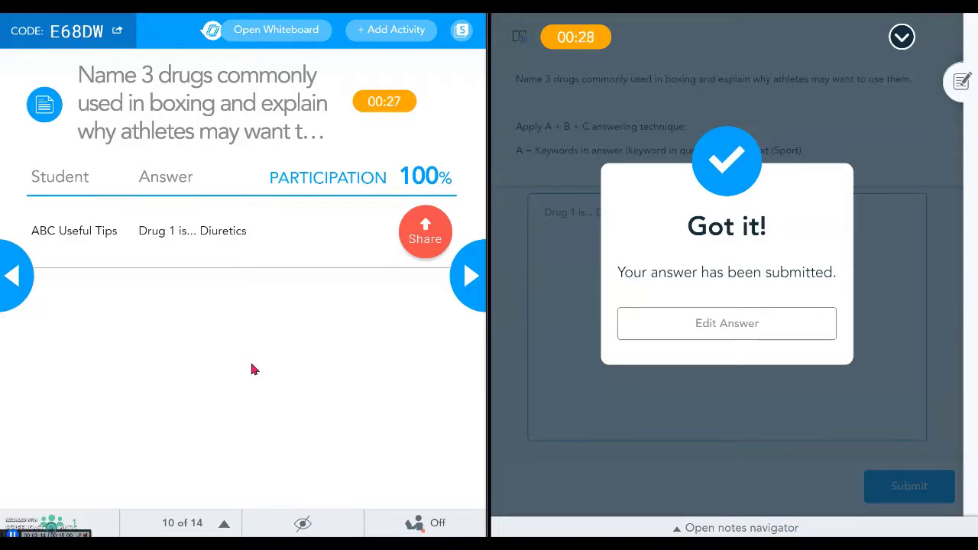
left_click(255, 366)
left_click(258, 372)
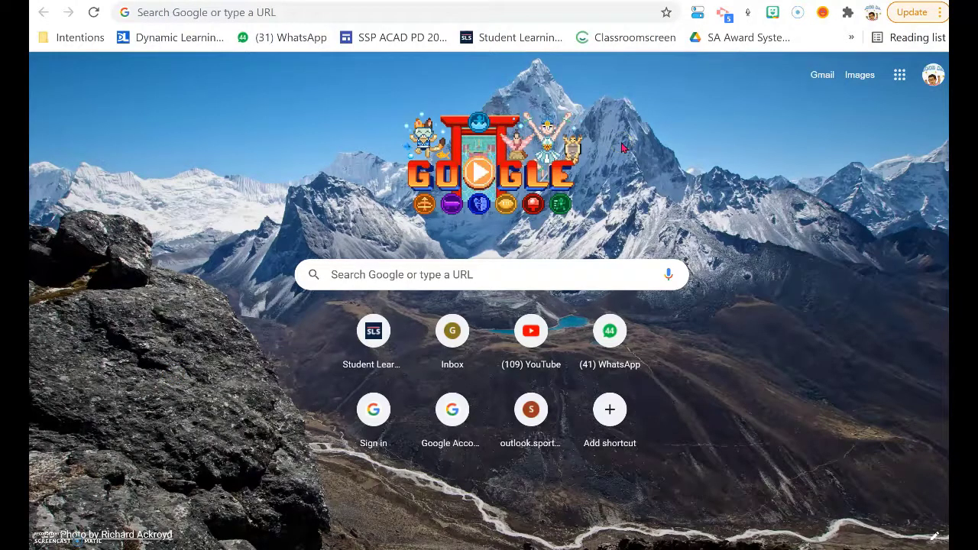
Go to nearpod.com in the browser and log in as a teacher with the Google account.
left_click(312, 17)
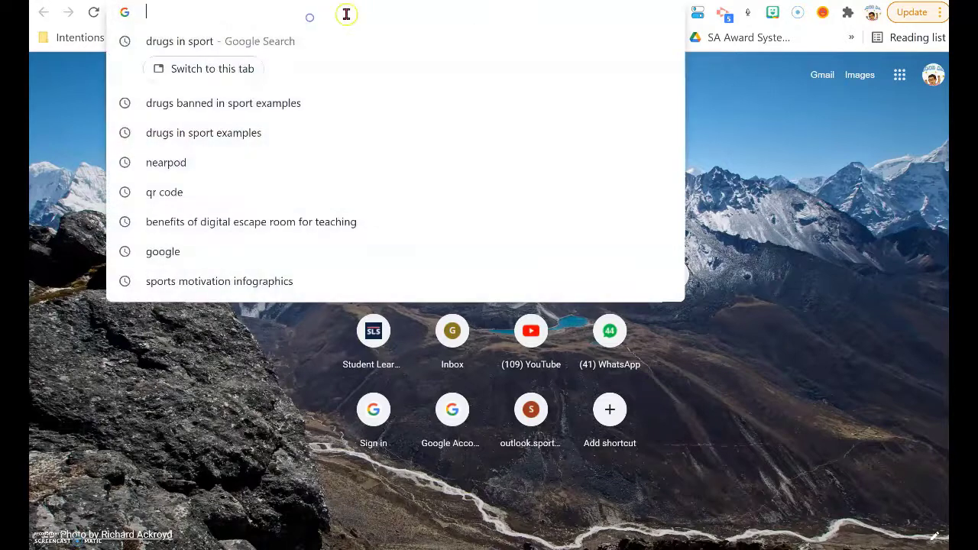
type("nearp")
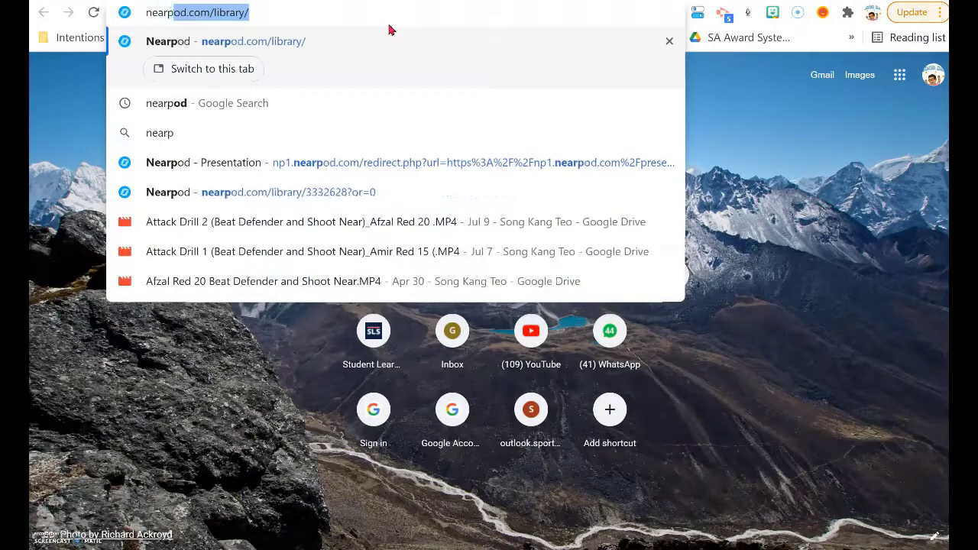
type("od.com")
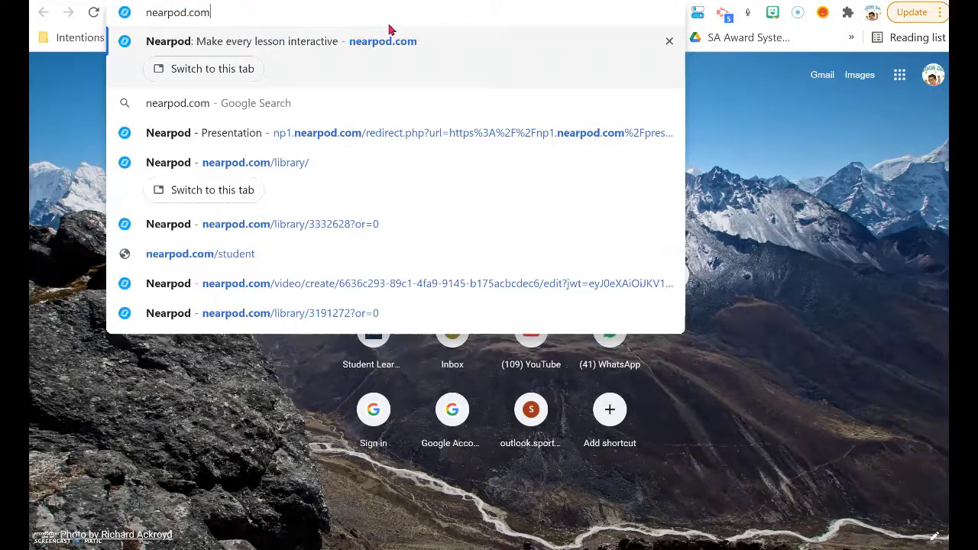
key("Return")
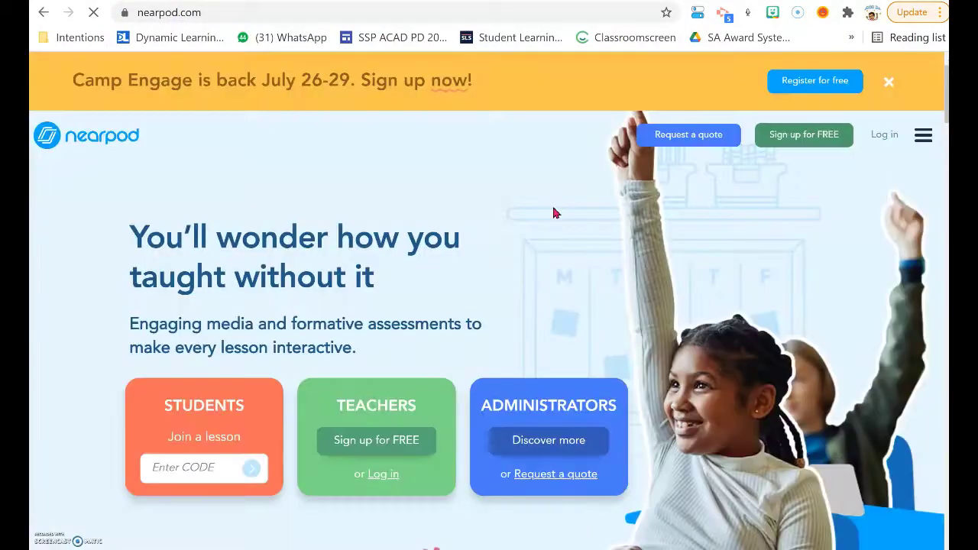
left_click(884, 134)
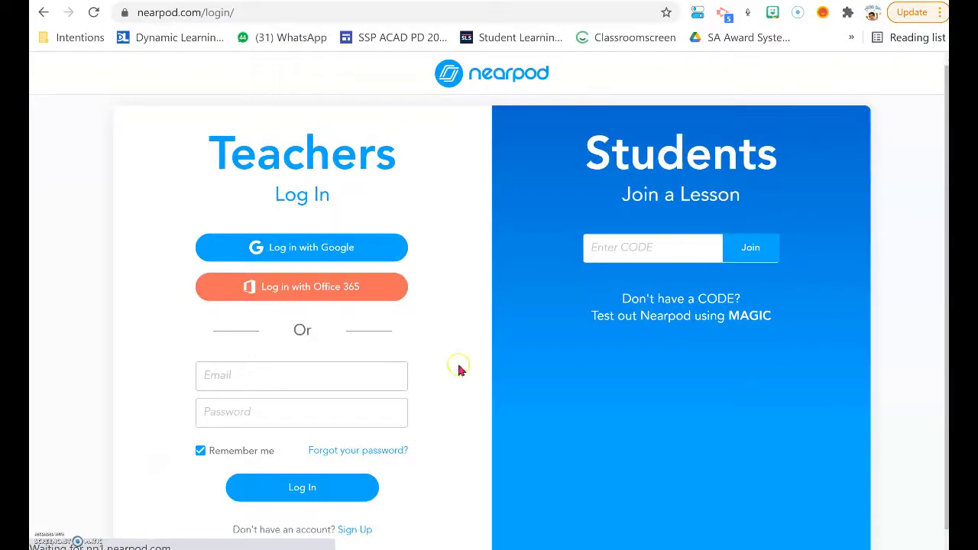
left_click(365, 248)
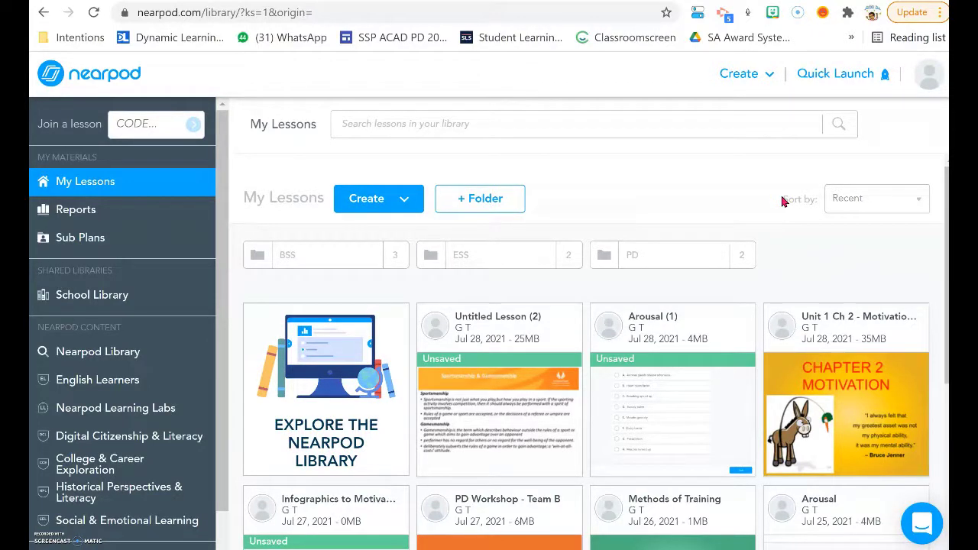
Create a new blank lesson from the My Lessons library.
left_click(528, 222)
left_click(637, 177)
left_click(607, 181)
left_click(408, 202)
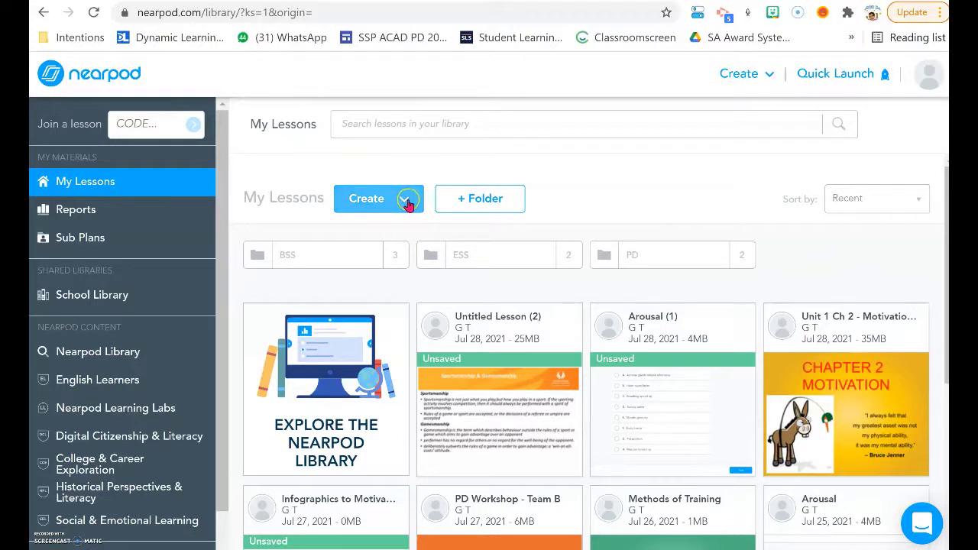
left_click(404, 203)
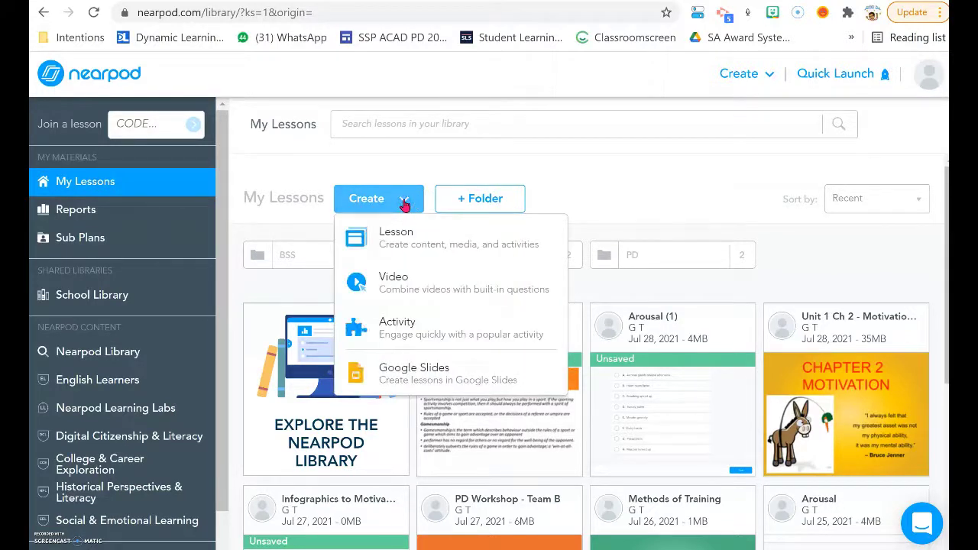
left_click(404, 242)
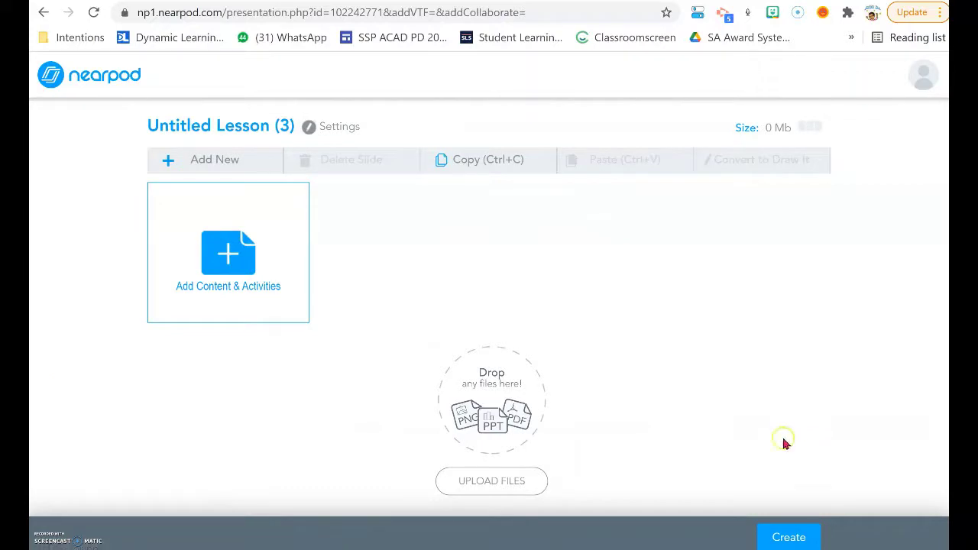
Rename the untitled lesson as "Ethic".
left_click(285, 127)
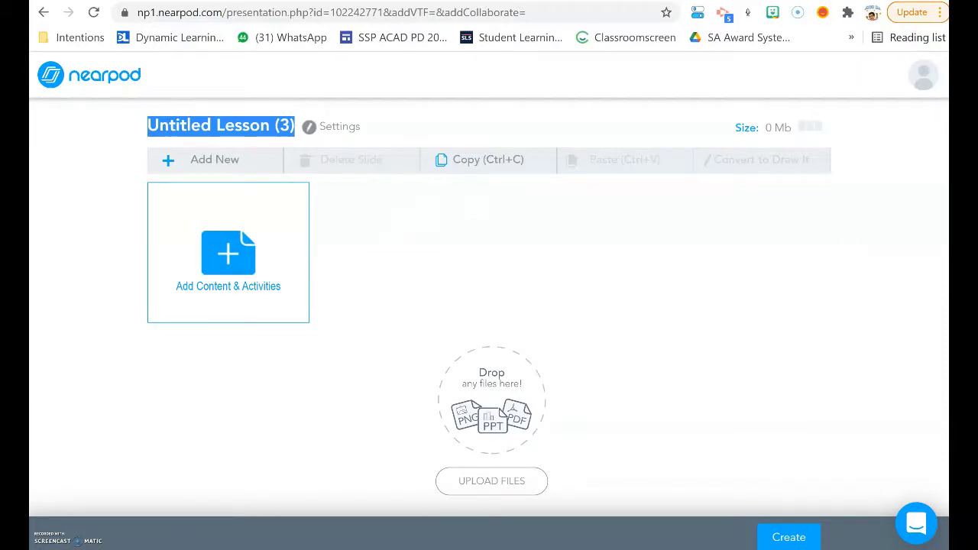
key("Return")
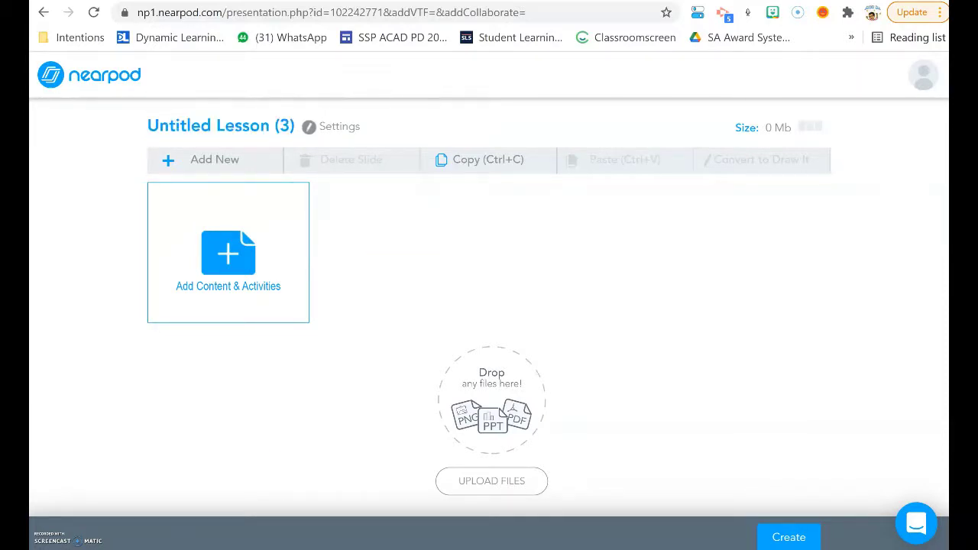
double_click(196, 134)
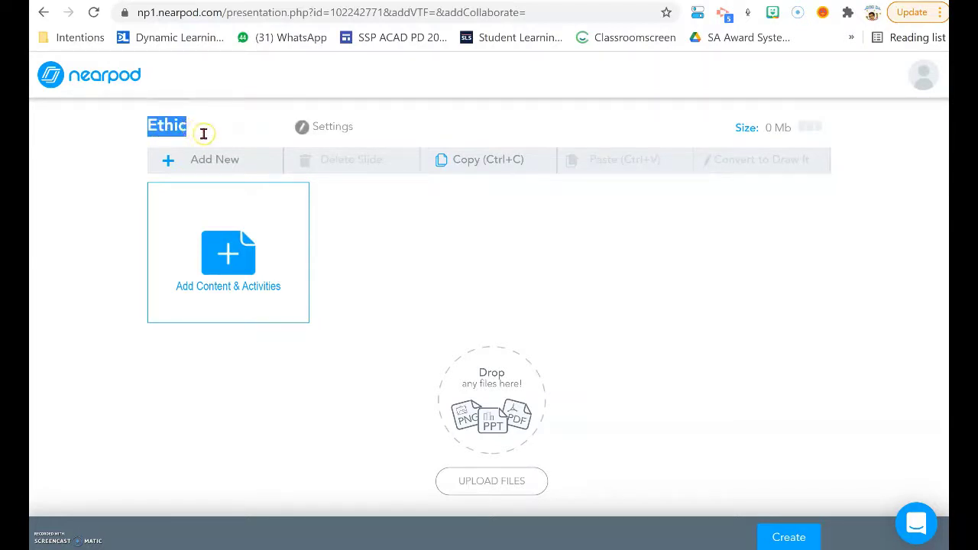
left_click(221, 367)
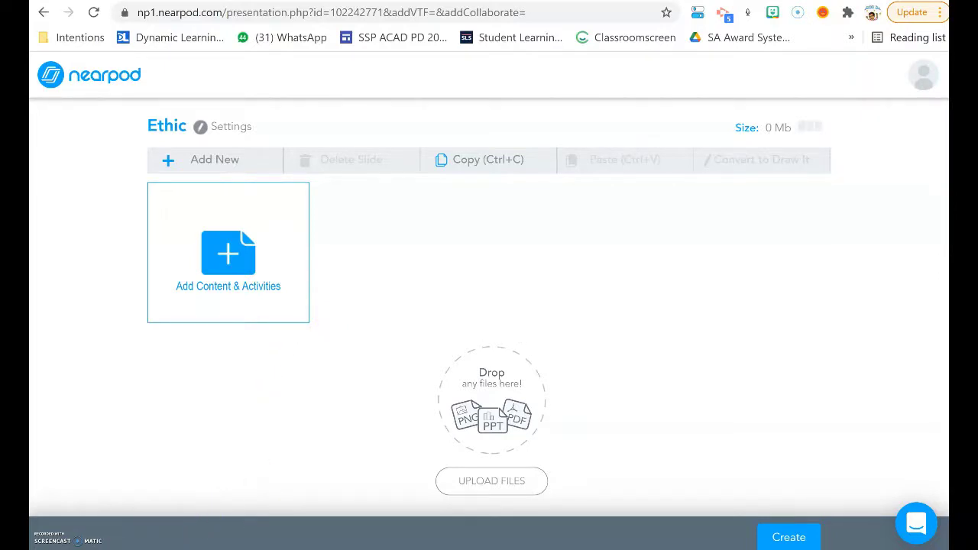
Upload "Sociology - Sportsmanship & Gamesmanship - Lesson Slides Eg.pptx" from the Sociology folder in File Explorer into the lesson and confirm the upload.
key("alt+Tab")
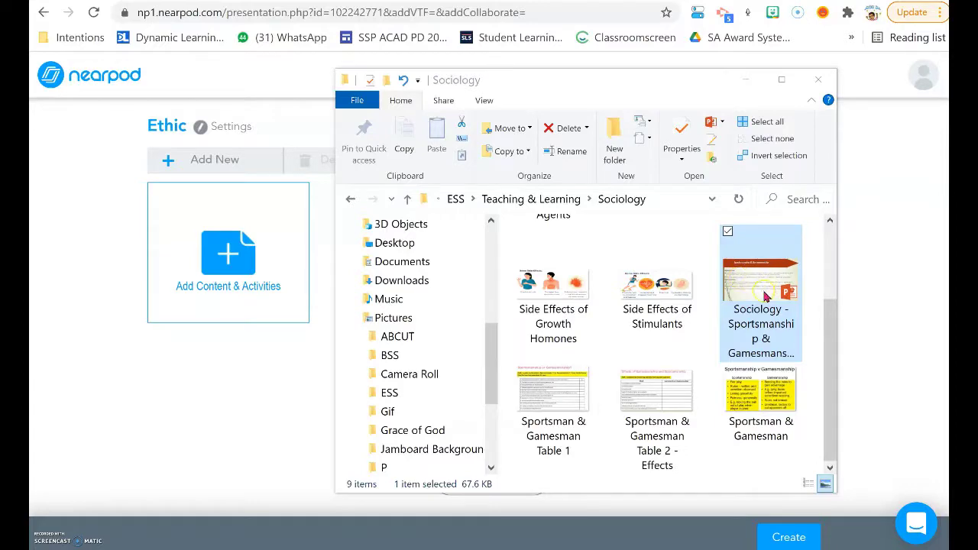
left_click(692, 83)
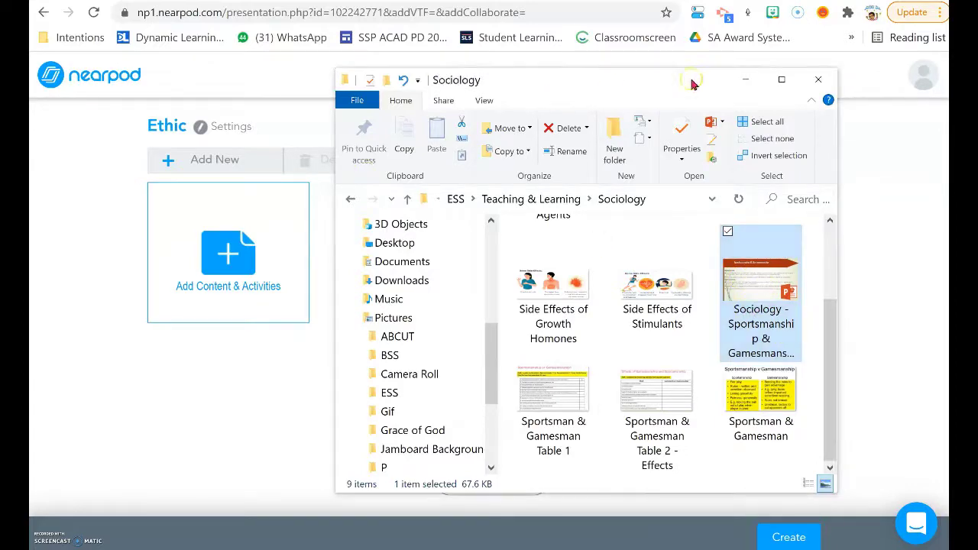
left_click_drag(571, 83, 711, 0)
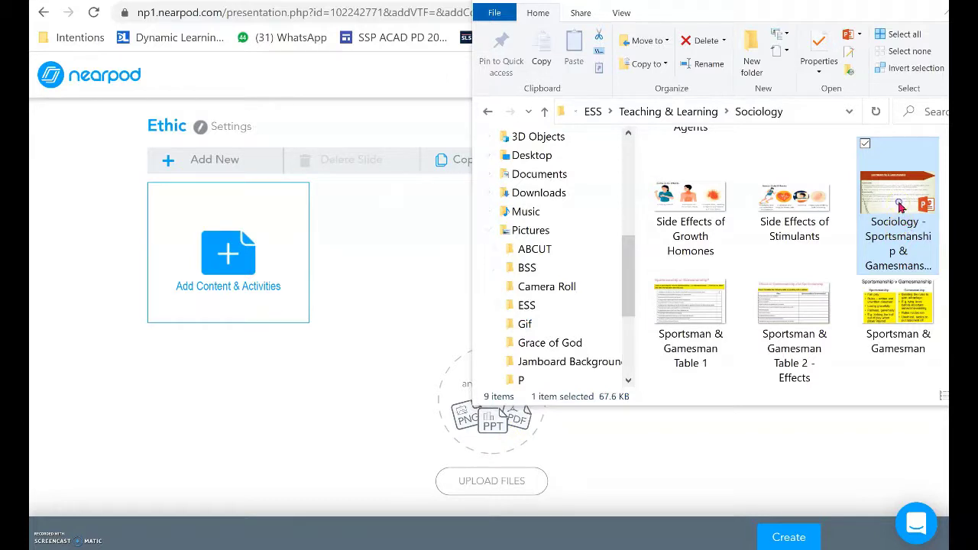
left_click_drag(898, 206, 367, 398)
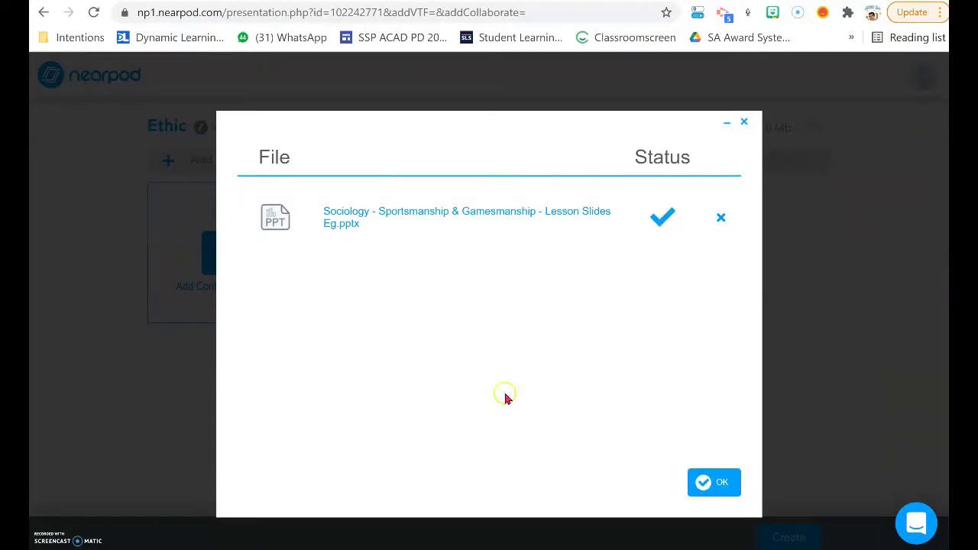
left_click(730, 484)
left_click(724, 490)
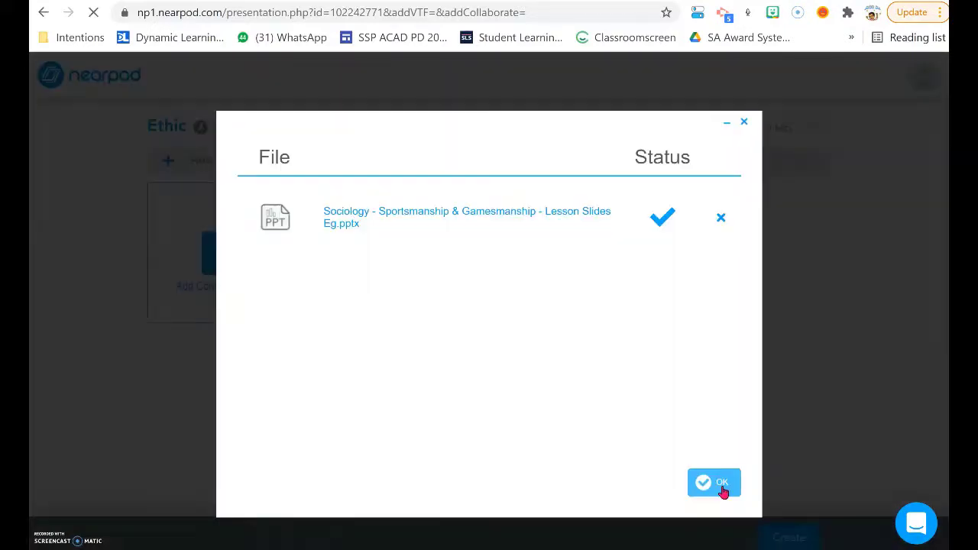
left_click(821, 433)
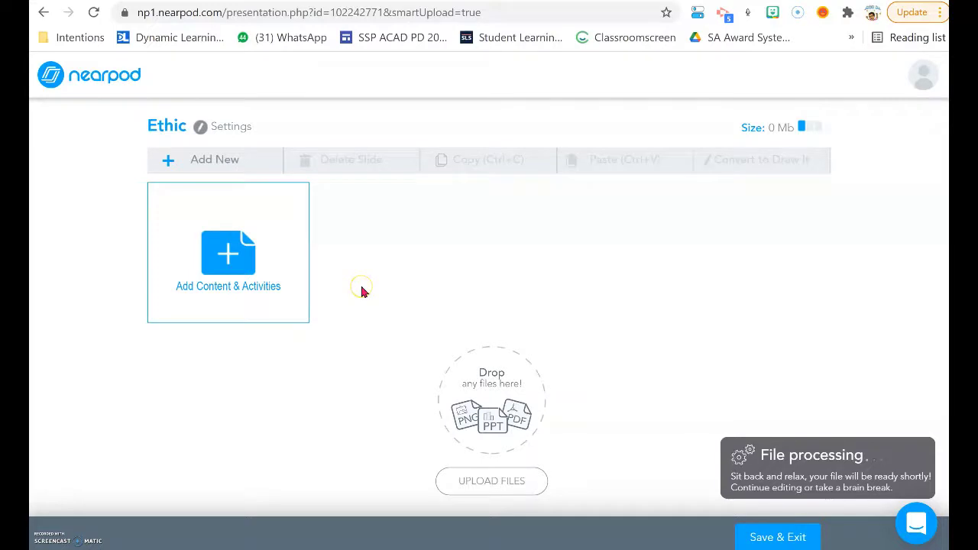
Start adding a Fill in the Blanks activity to the Ethic lesson.
left_click(238, 254)
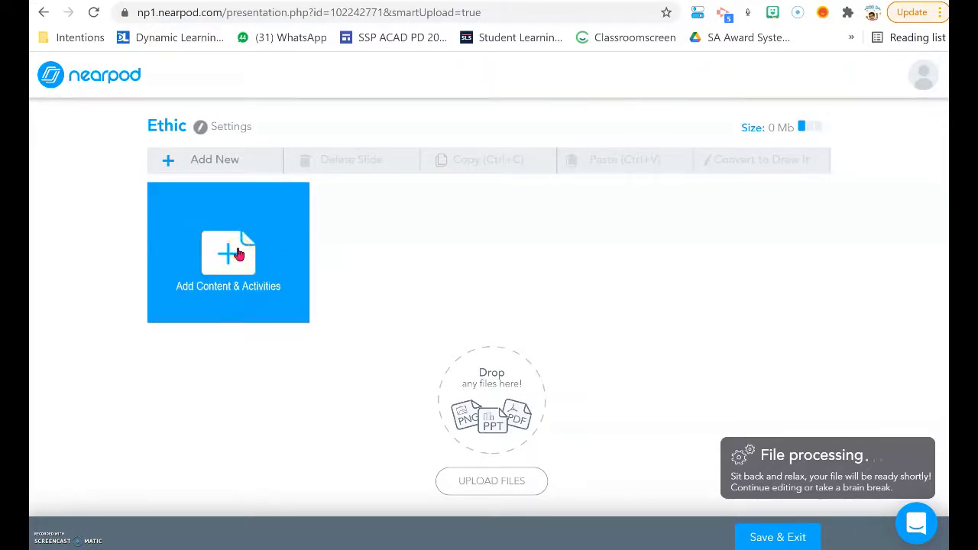
left_click(238, 252)
left_click(238, 252)
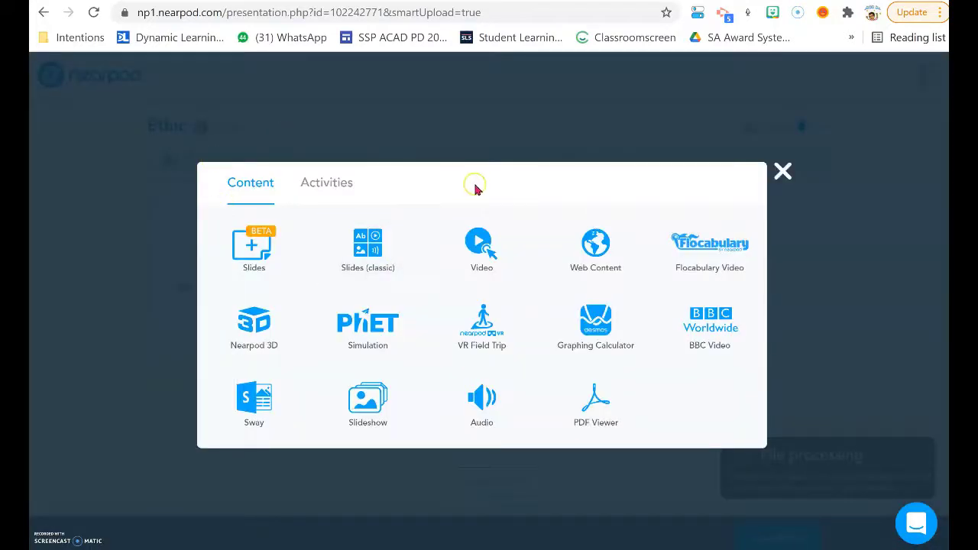
left_click(340, 188)
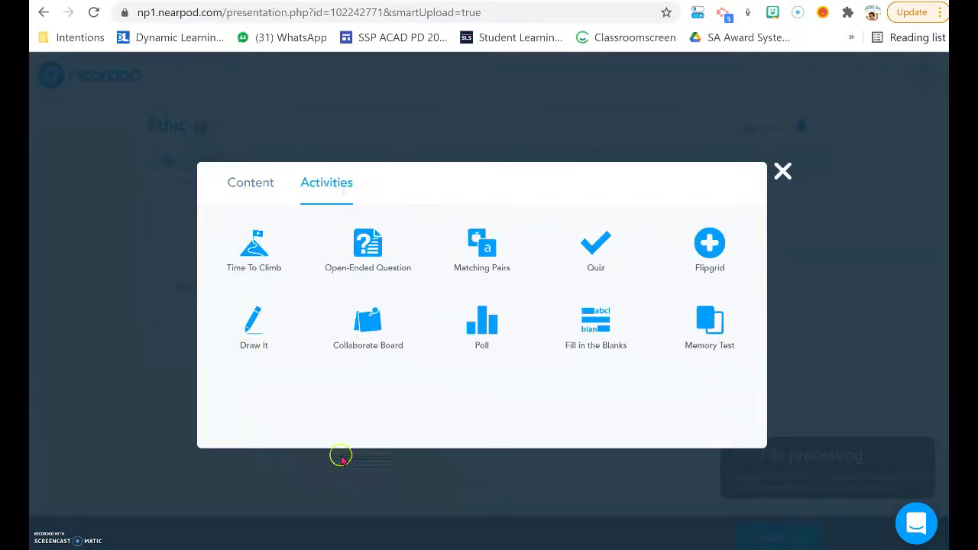
left_click(592, 313)
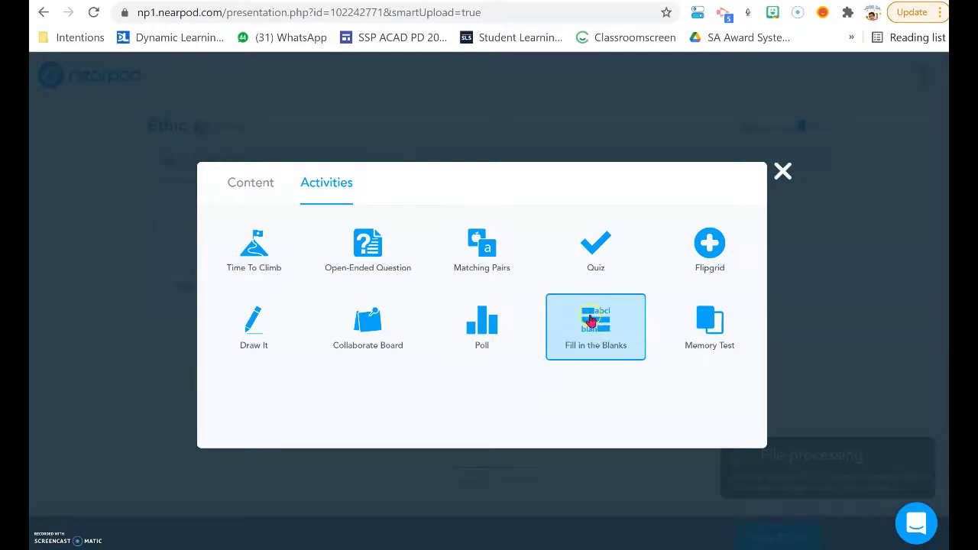
Look over the available content types and open the Fill in the Blanks activity editor.
left_click(247, 187)
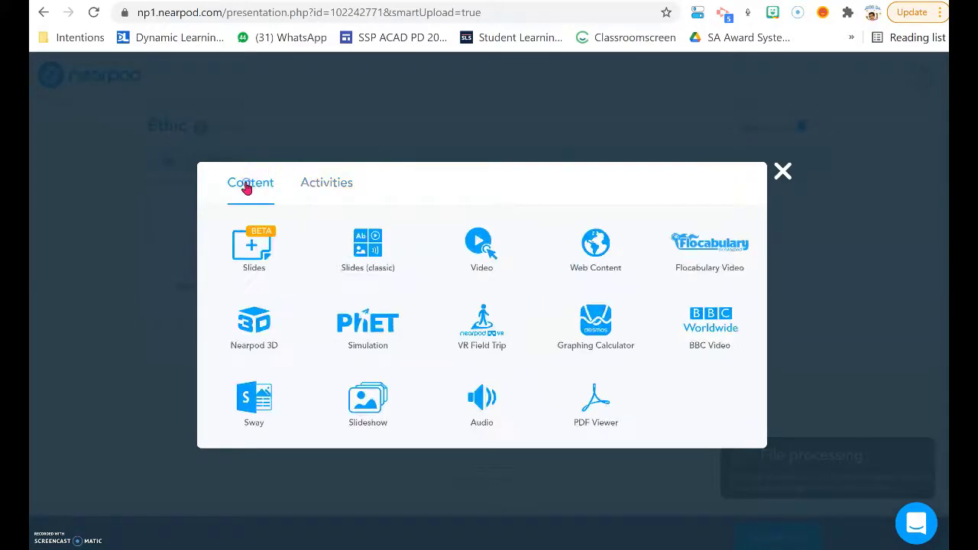
left_click(333, 190)
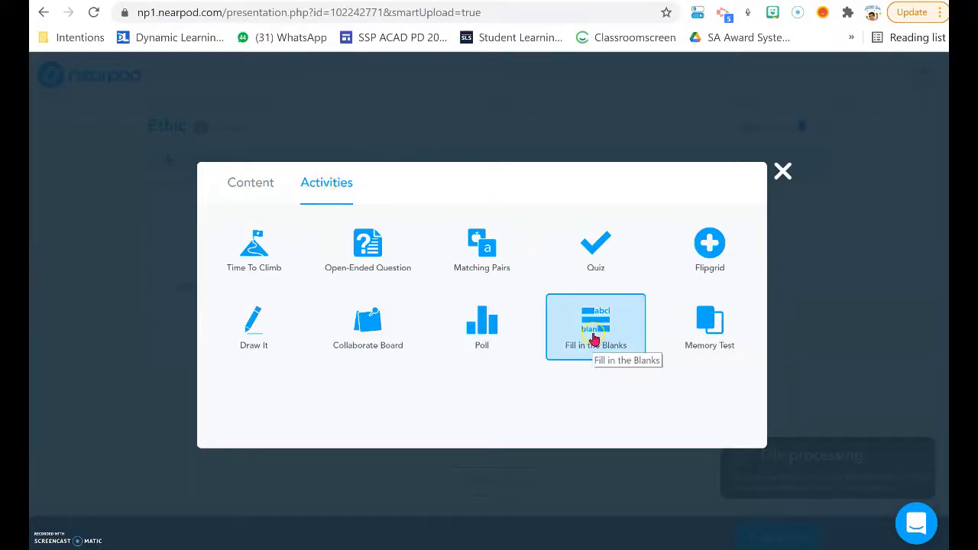
left_click(594, 336)
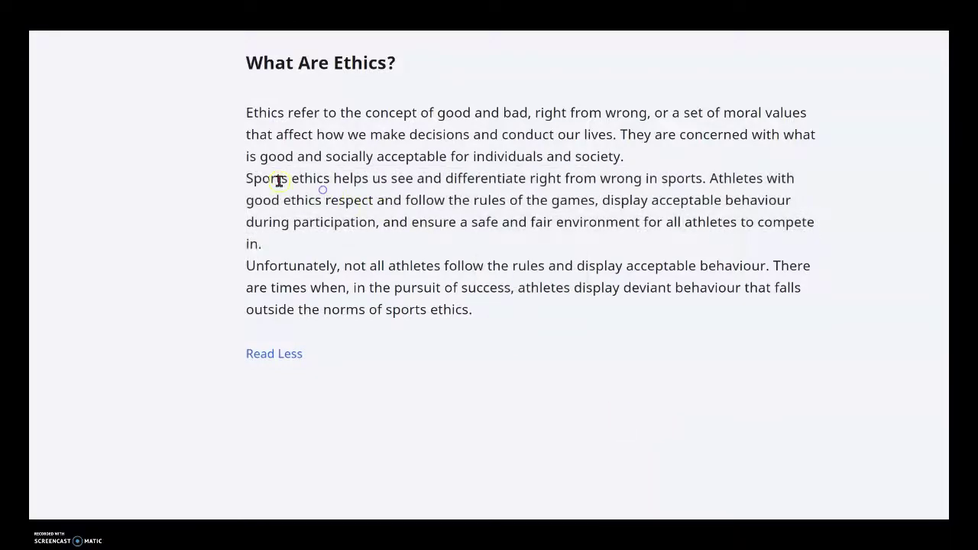
Copy the paragraph beginning "Sports ethics helps us see" from the What Are Ethics? page and paste it as the Fill in the Blanks text.
left_click_drag(246, 178, 283, 239)
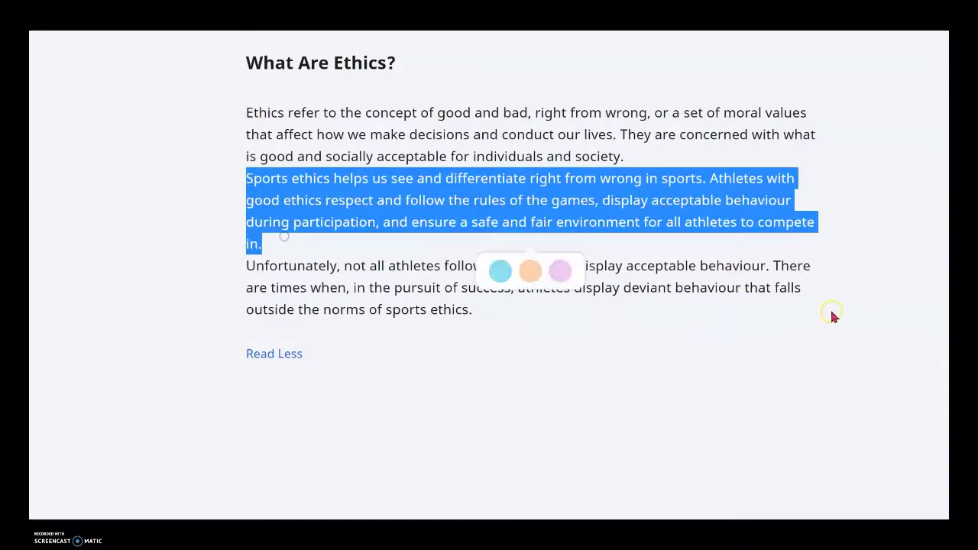
right_click(586, 205)
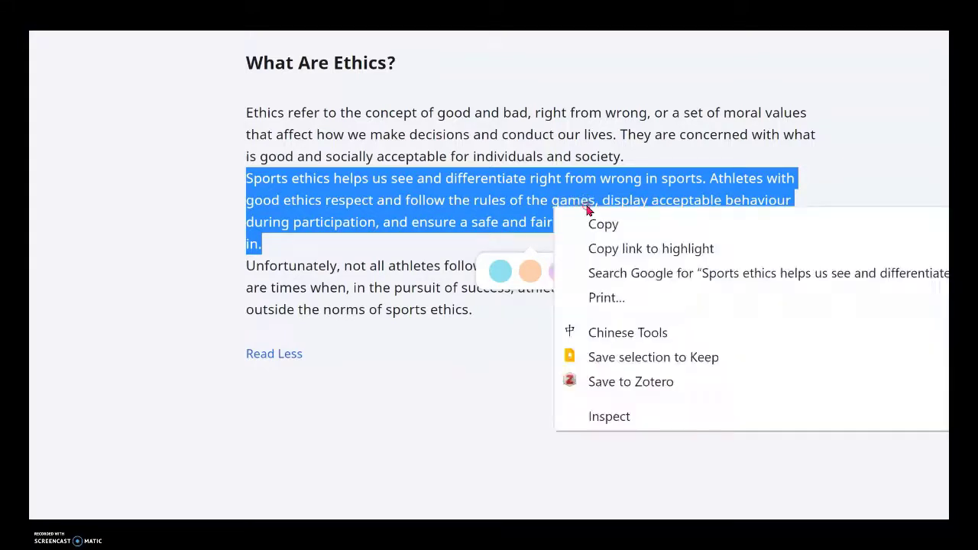
left_click(635, 224)
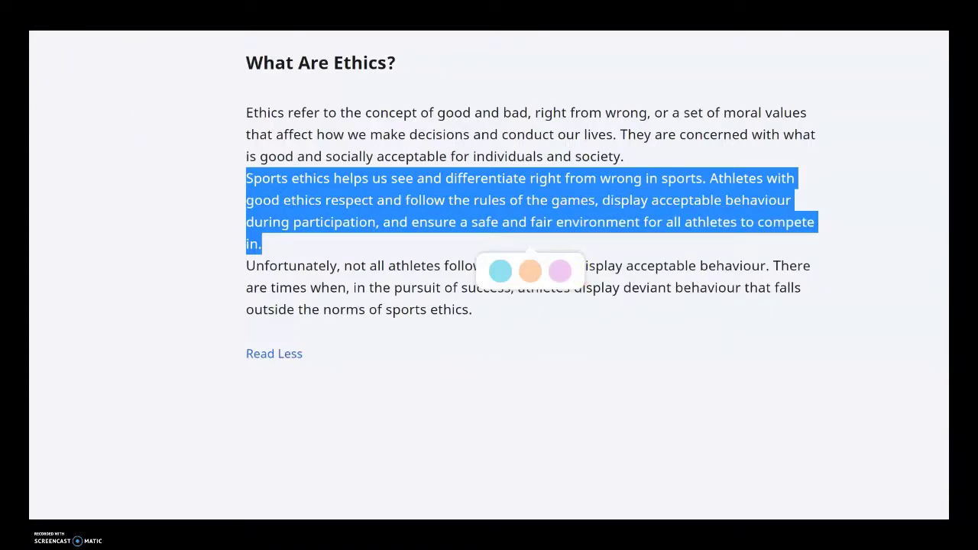
key("alt+Tab")
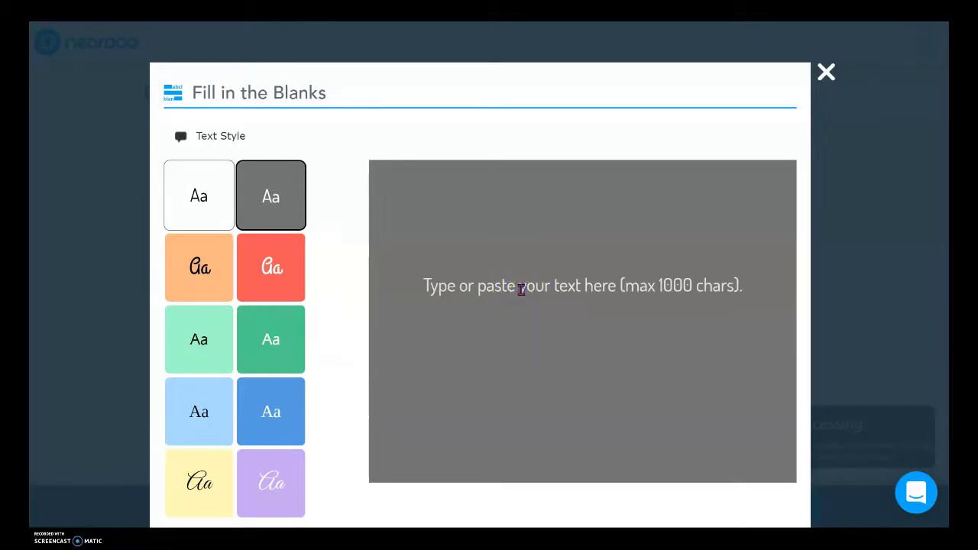
left_click(521, 289)
right_click(384, 177)
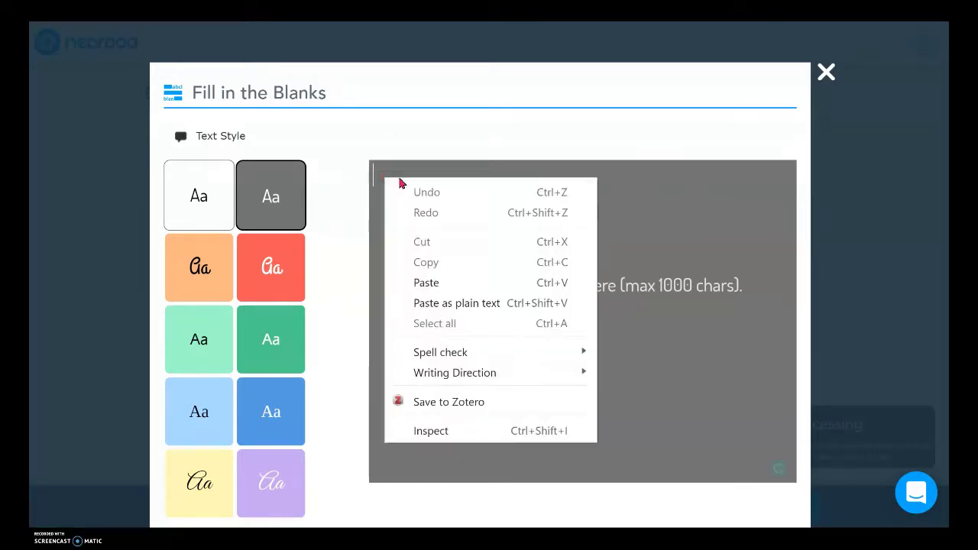
left_click(464, 284)
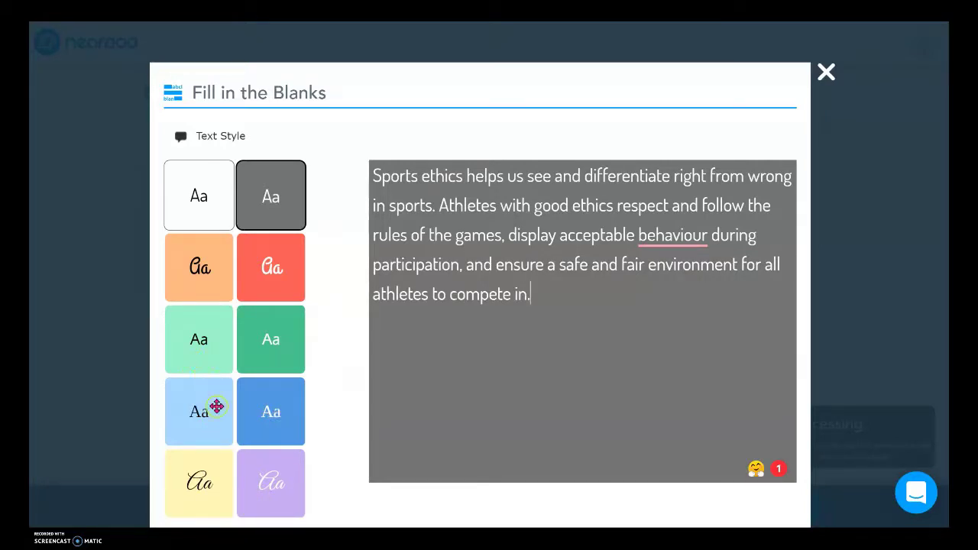
Apply the light green text style with black lettering to the passage and turn the word "respect" into a blank.
left_click(197, 340)
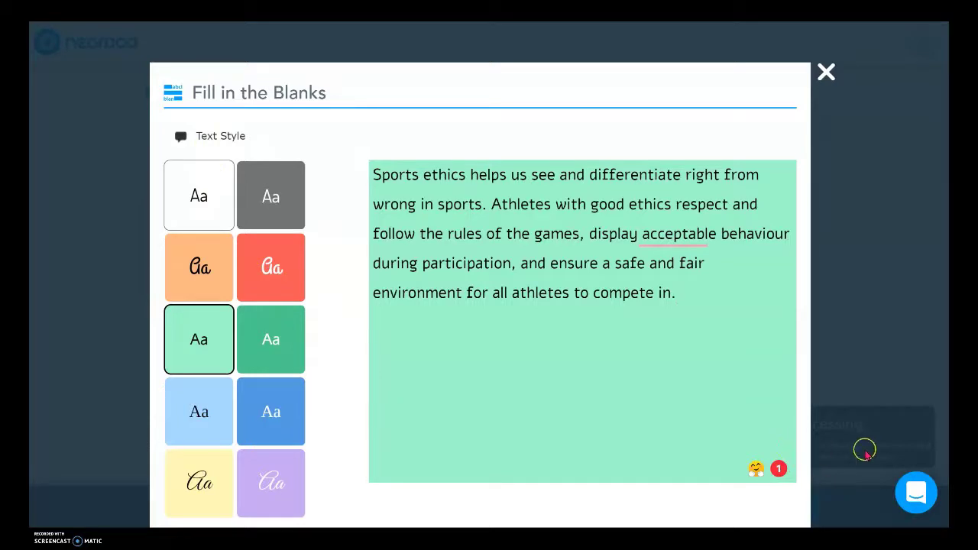
scroll(862, 448, "down", 1)
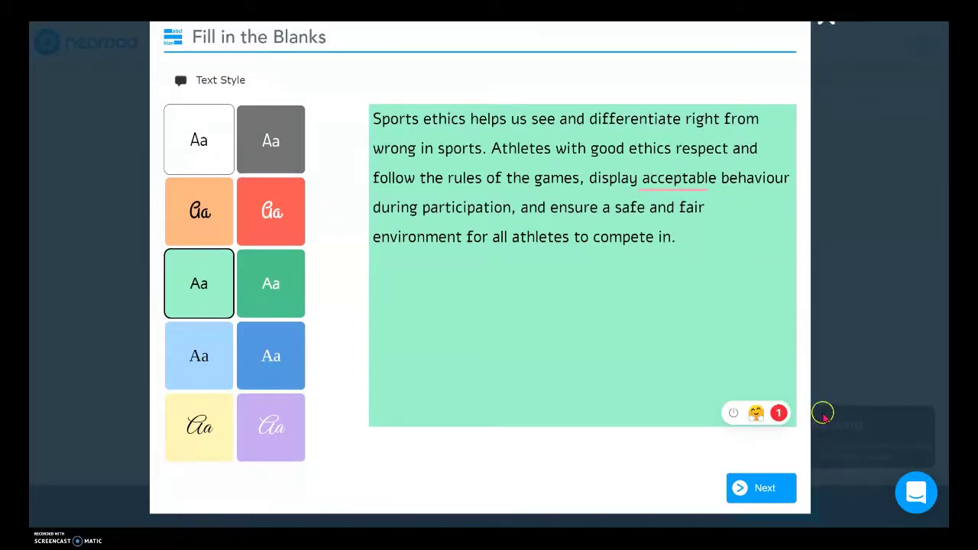
left_click(770, 486)
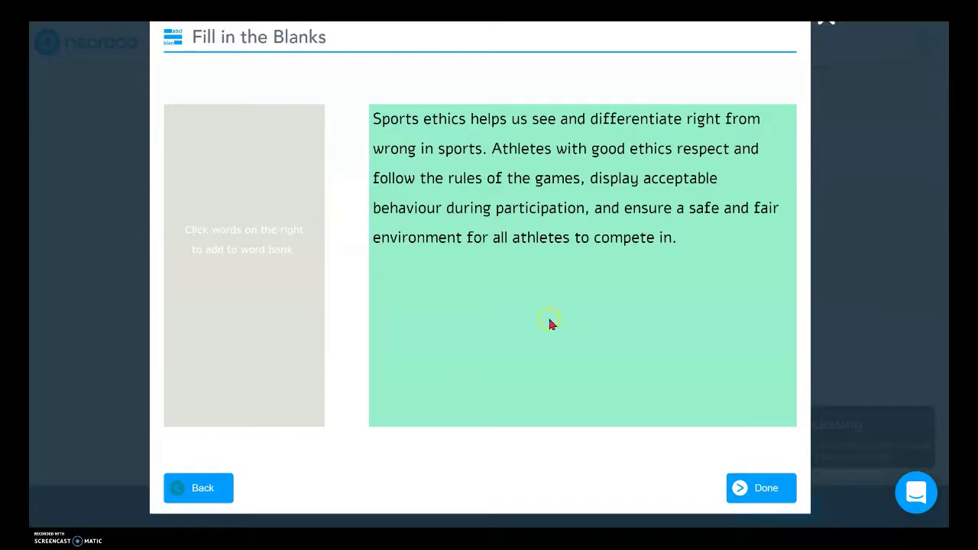
scroll(550, 323, "up", 2)
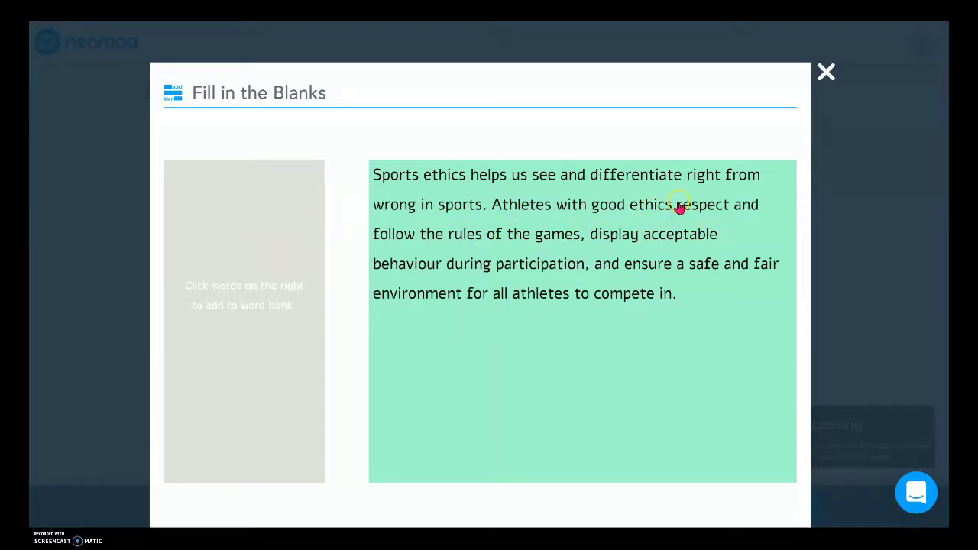
left_click_drag(677, 205, 730, 211)
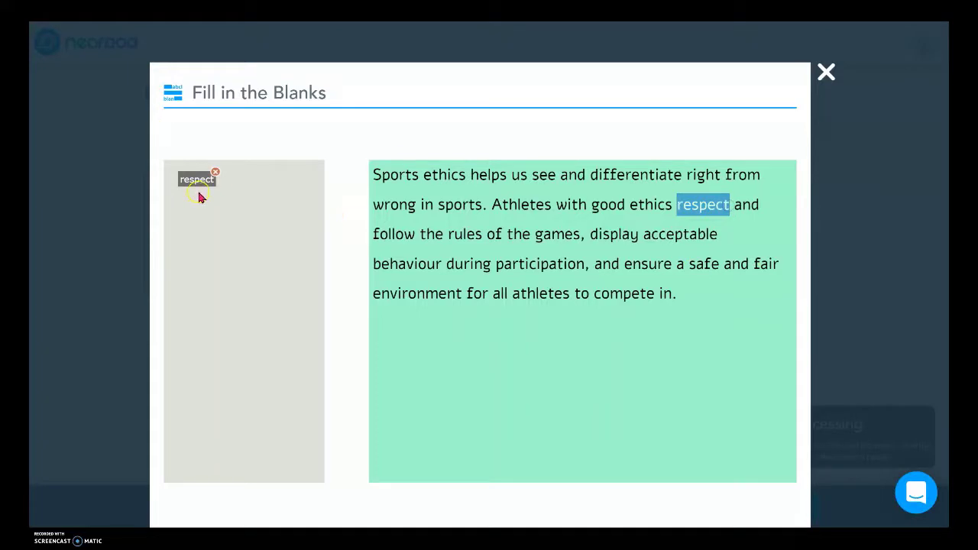
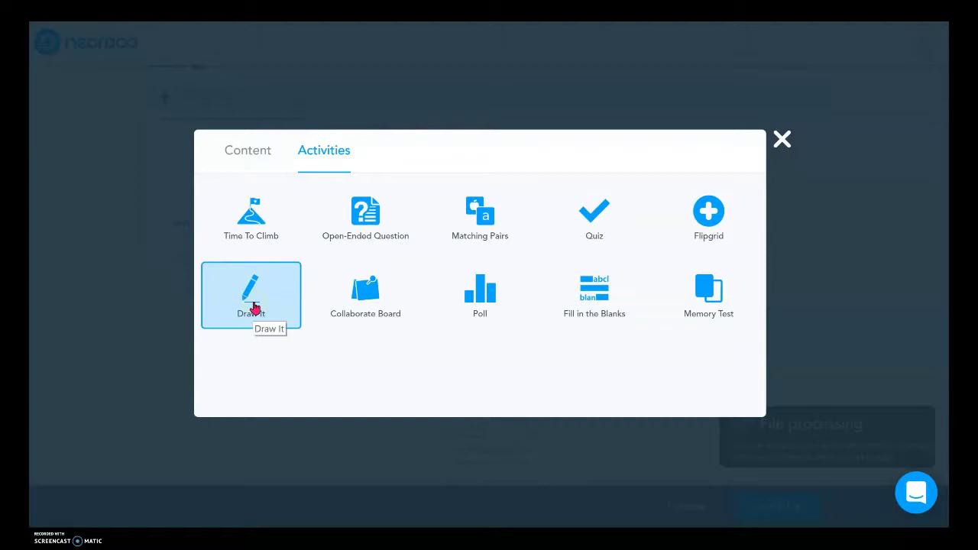
Start a Draw It activity and add the "Sportsman & Gamesman Table 1" image from the Sociology folder in File Explorer as its background.
left_click(240, 294)
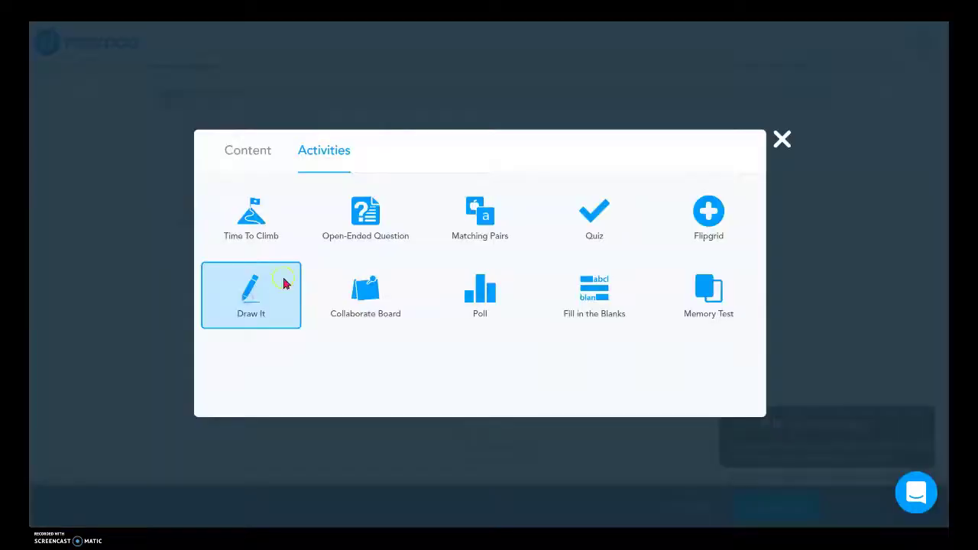
left_click(691, 138)
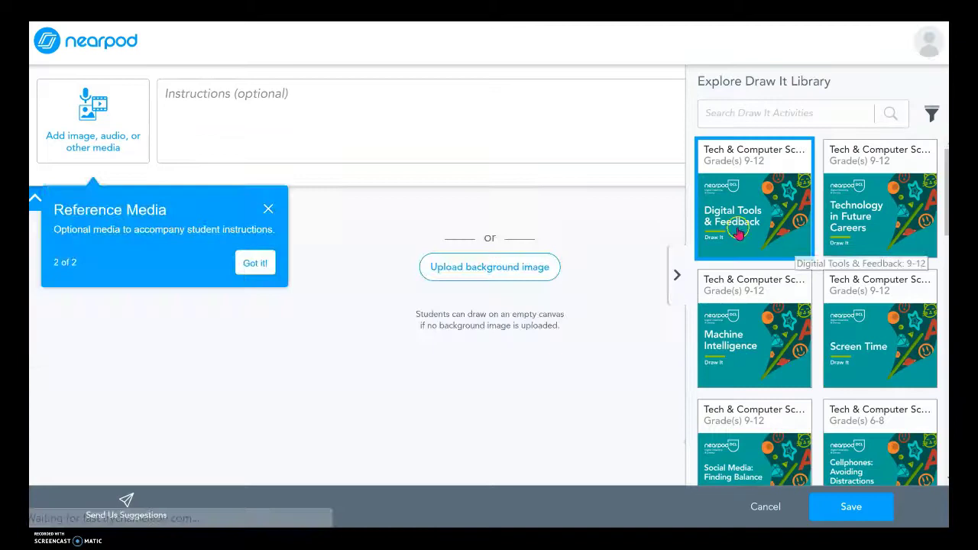
left_click_drag(738, 233, 521, 296)
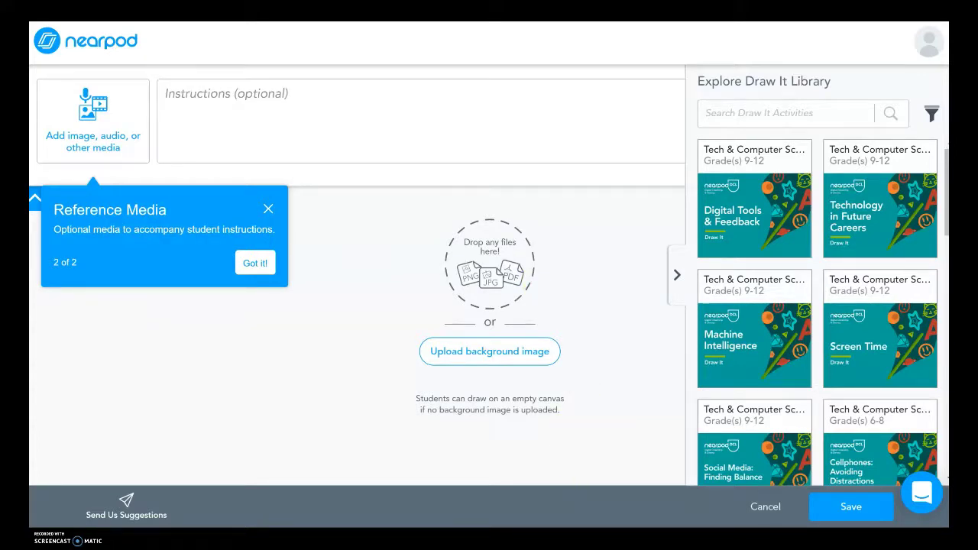
key("alt+Tab")
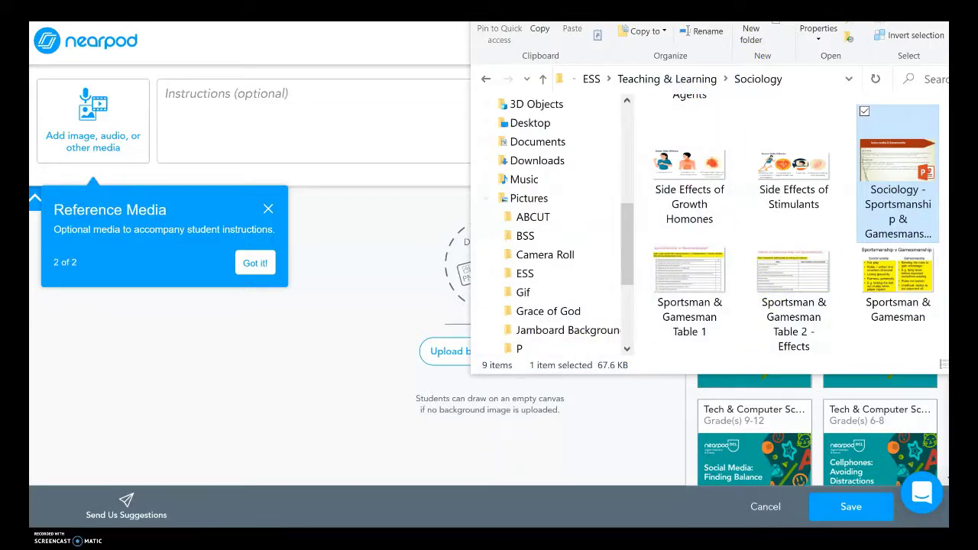
left_click(697, 277)
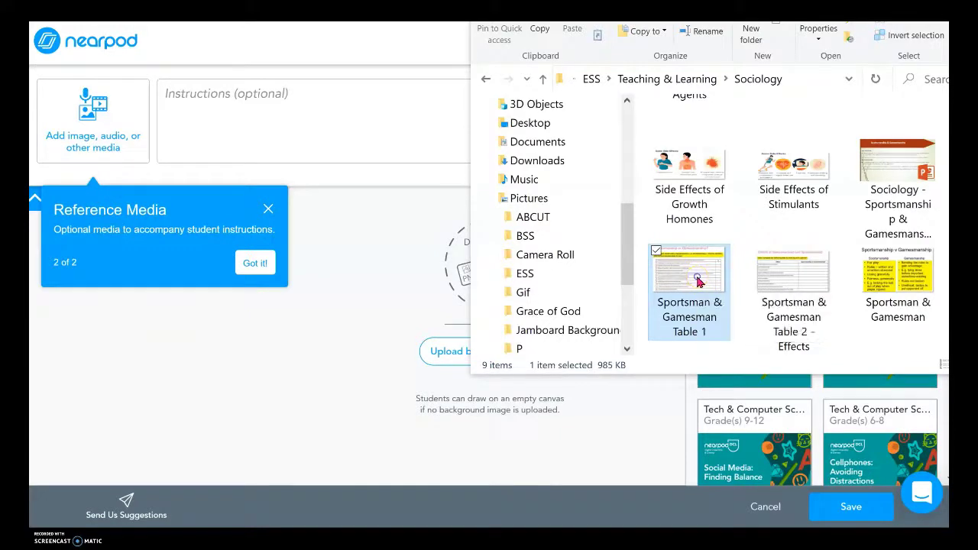
left_click_drag(699, 282, 389, 281)
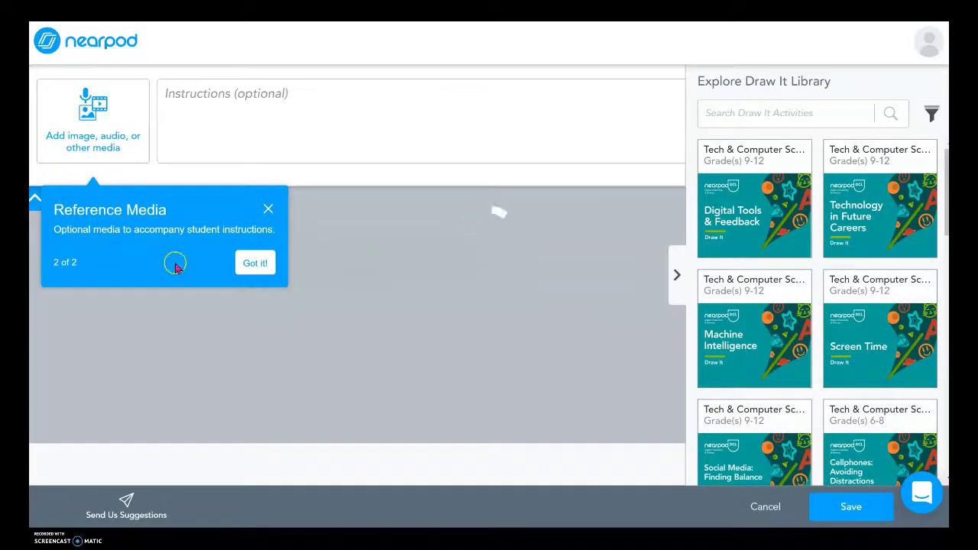
Dismiss the Reference Media tip, adjust the background image's zoom and save the Draw It activity.
left_click(268, 209)
left_click(422, 217)
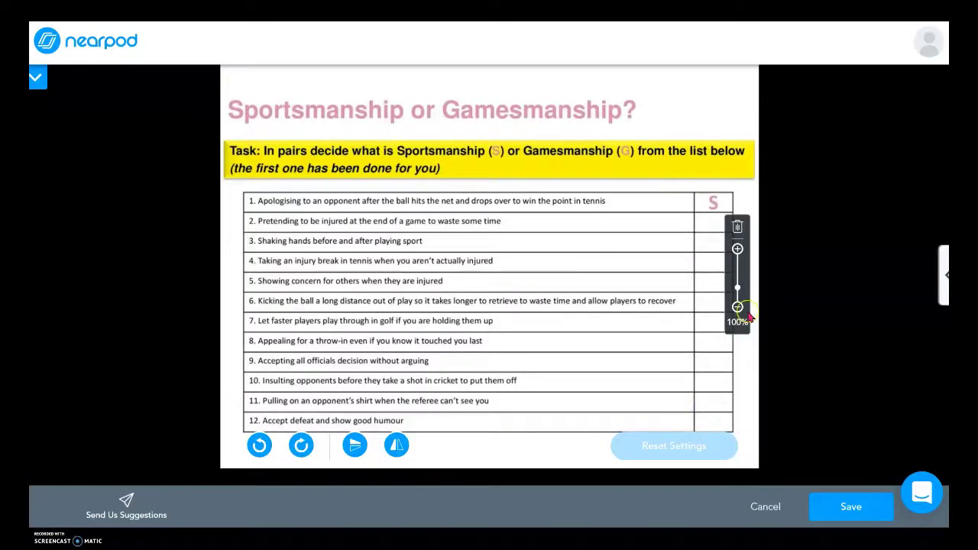
left_click_drag(737, 288, 737, 297)
left_click(863, 513)
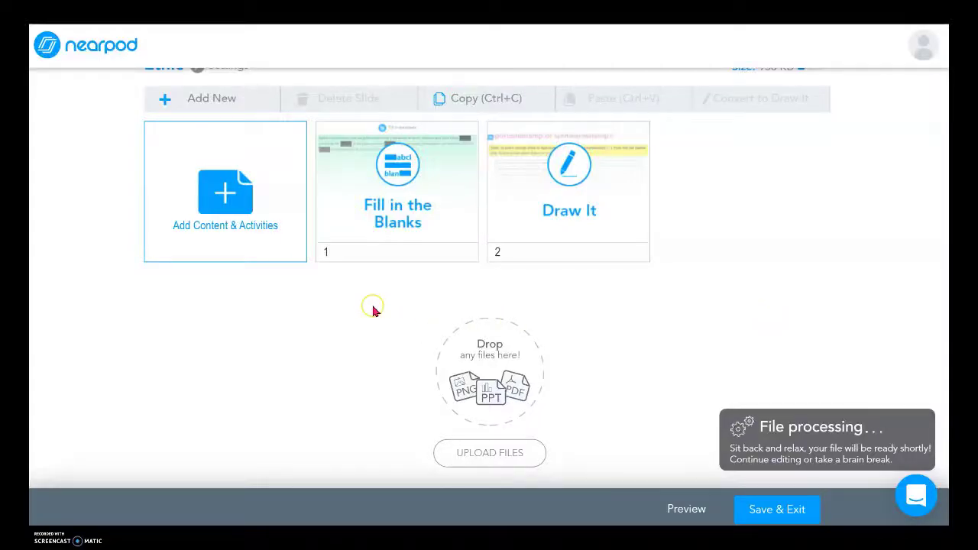
Add a Matching Pairs activity to the Ethic lesson.
left_click(230, 203)
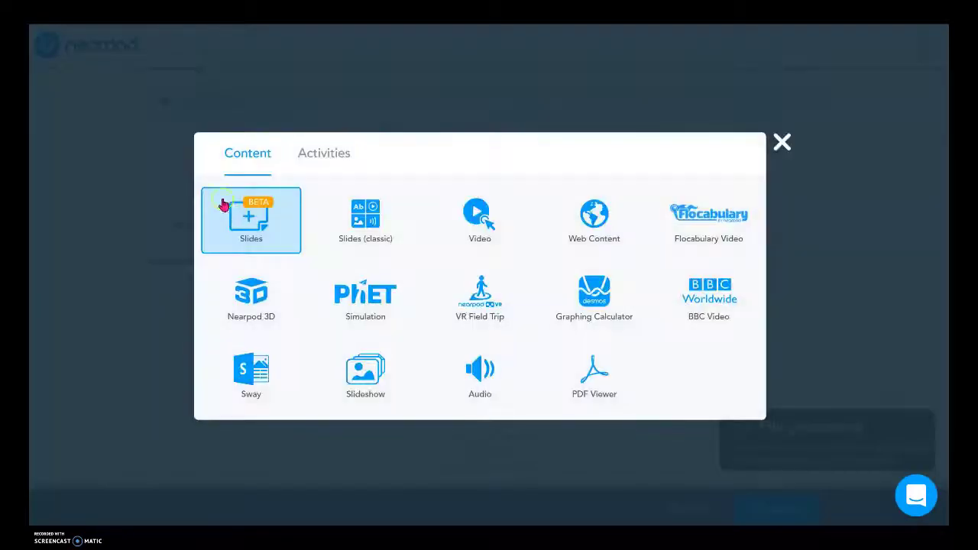
left_click(328, 143)
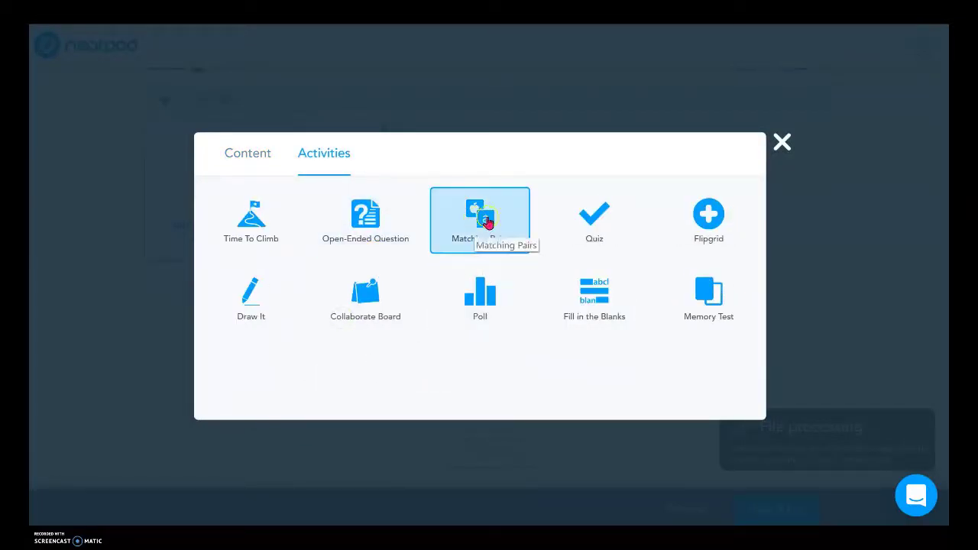
left_click(486, 223)
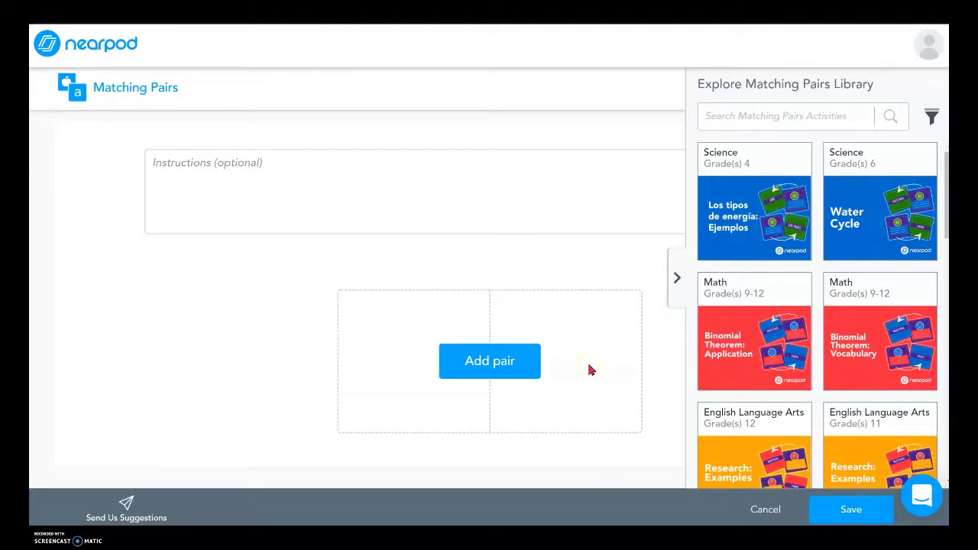
Create the first matching pair and enter "Beta Blockers" as the text of its first card.
left_click(509, 359)
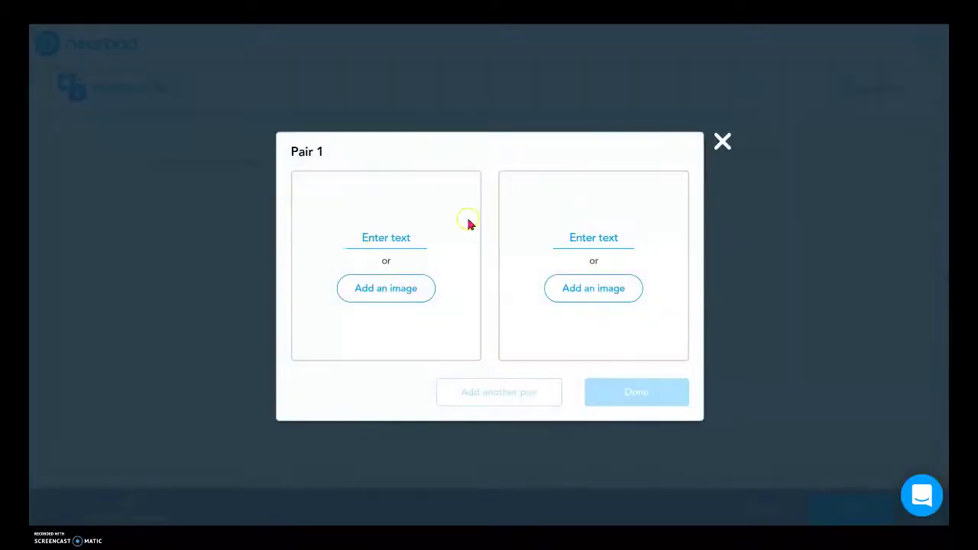
left_click(389, 234)
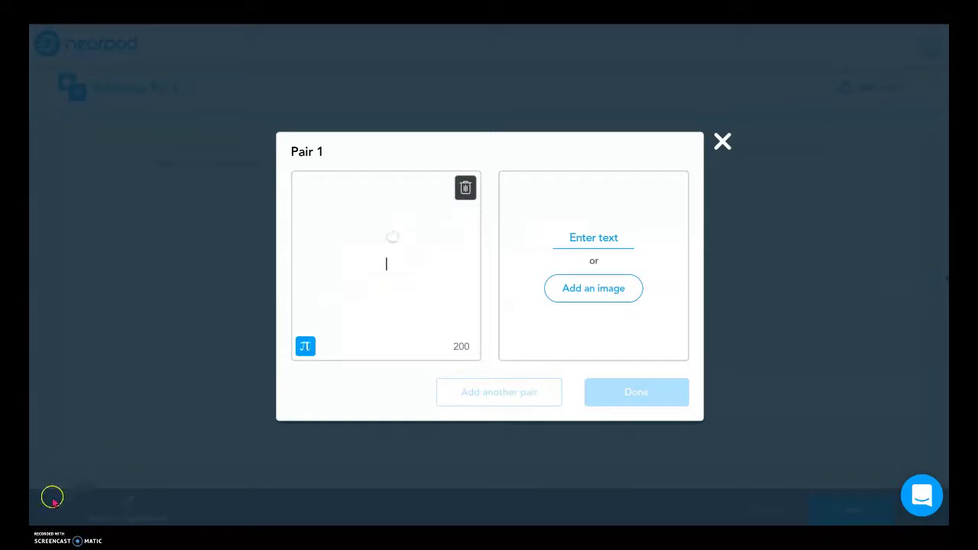
left_click(390, 264)
type("Beta blockers")
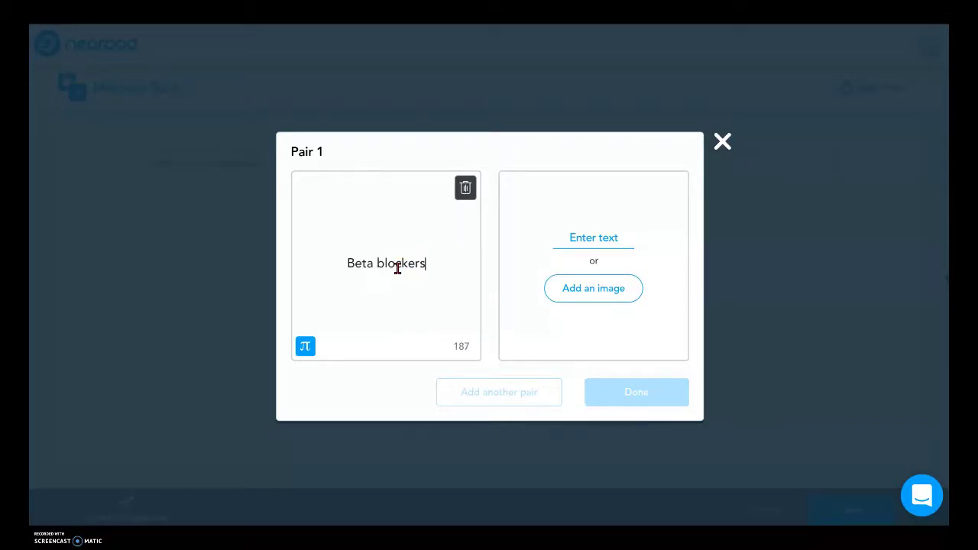
Paste the copied list of common side effects as text on the second card of Pair 1.
left_click(597, 236)
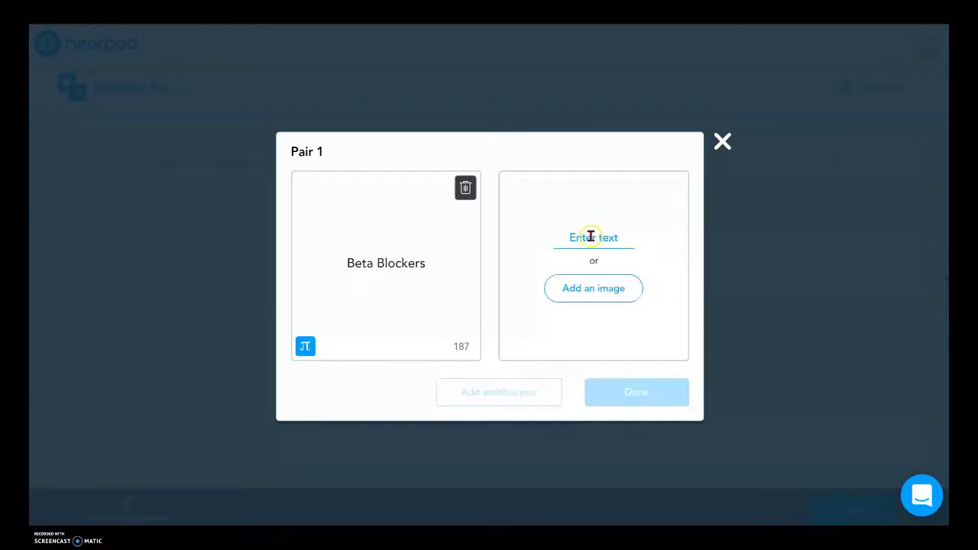
left_click(589, 234)
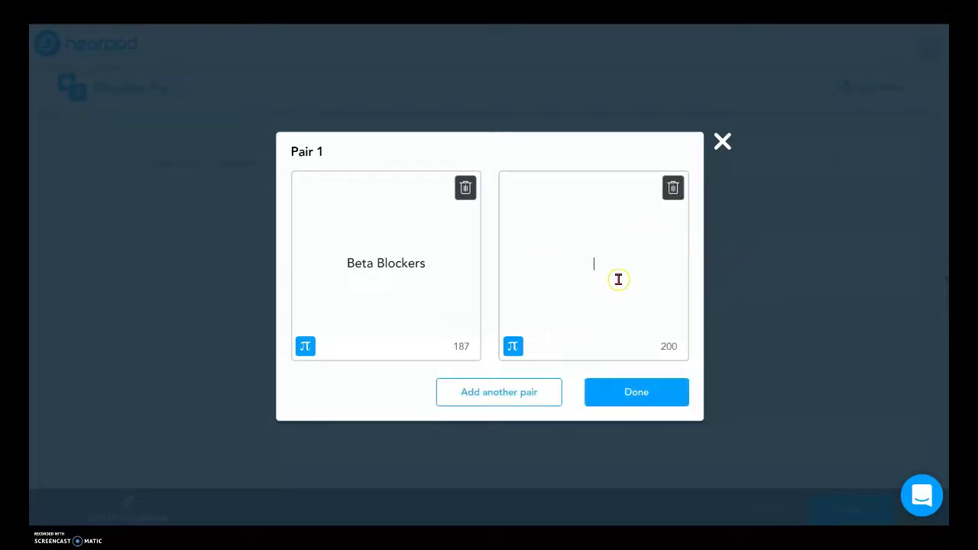
key("ctrl+v")
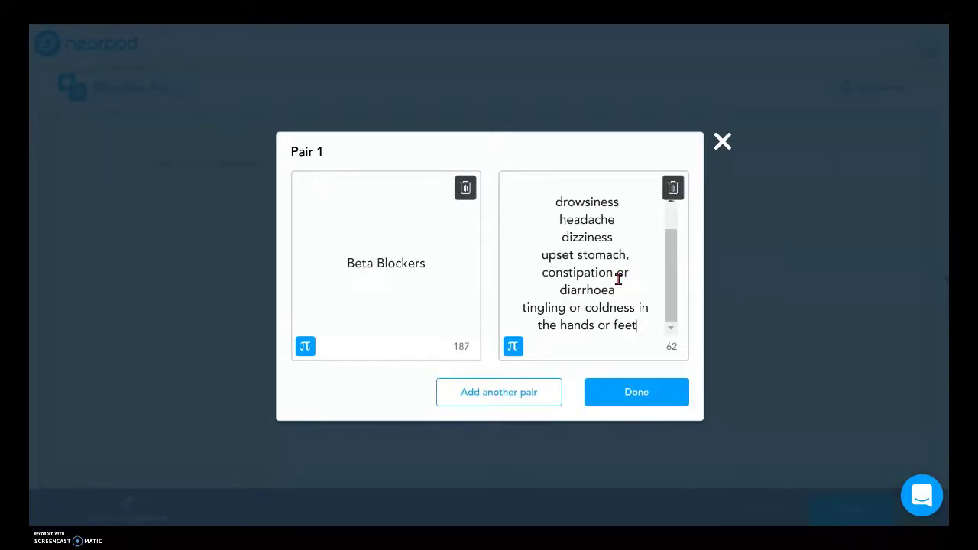
scroll(602, 204, "up", 1)
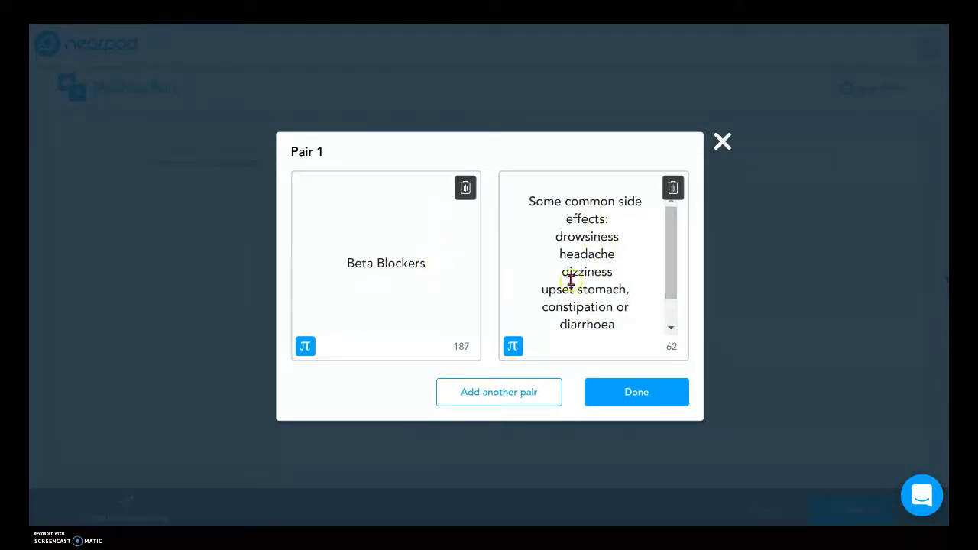
Prefix each listed side effect on Pair 1's second card with a dash and remove the "upset stomach, constipation or diarrhoea" entry.
type("- ")
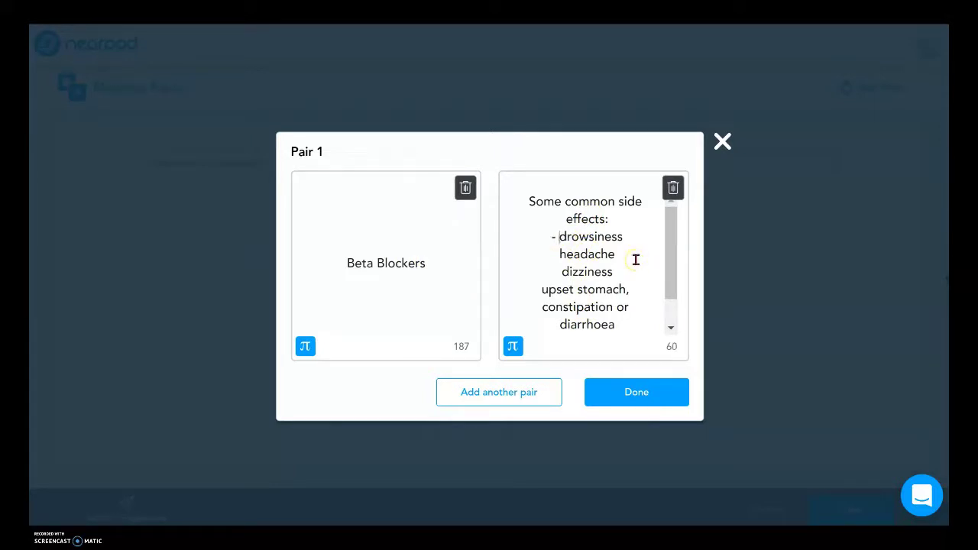
type("- -")
key("Down")
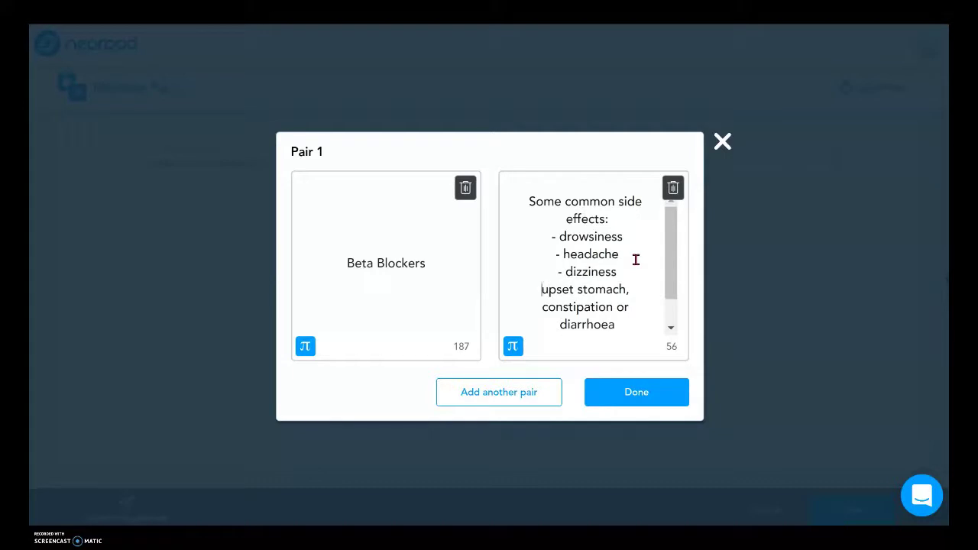
type("-")
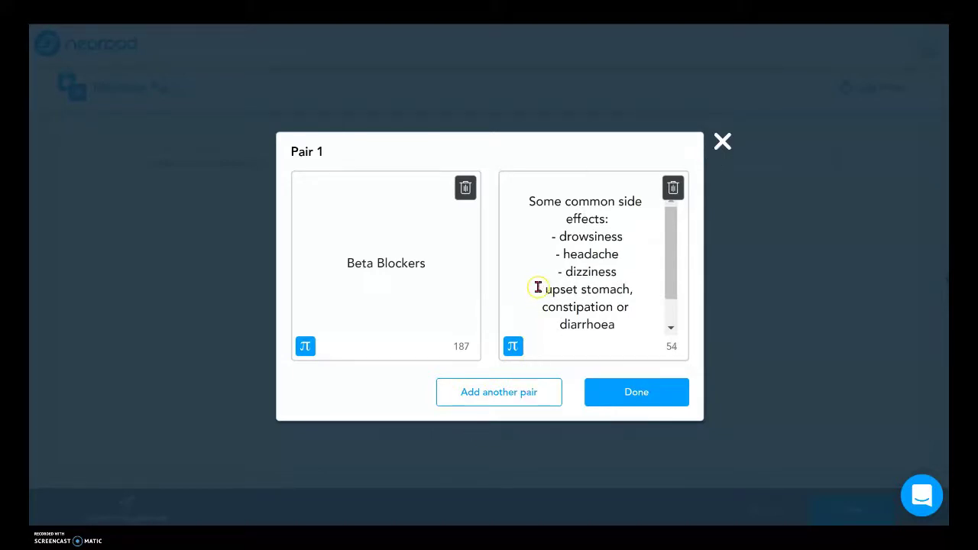
left_click_drag(538, 288, 621, 324)
key("BackSpace")
key("BackSpace")
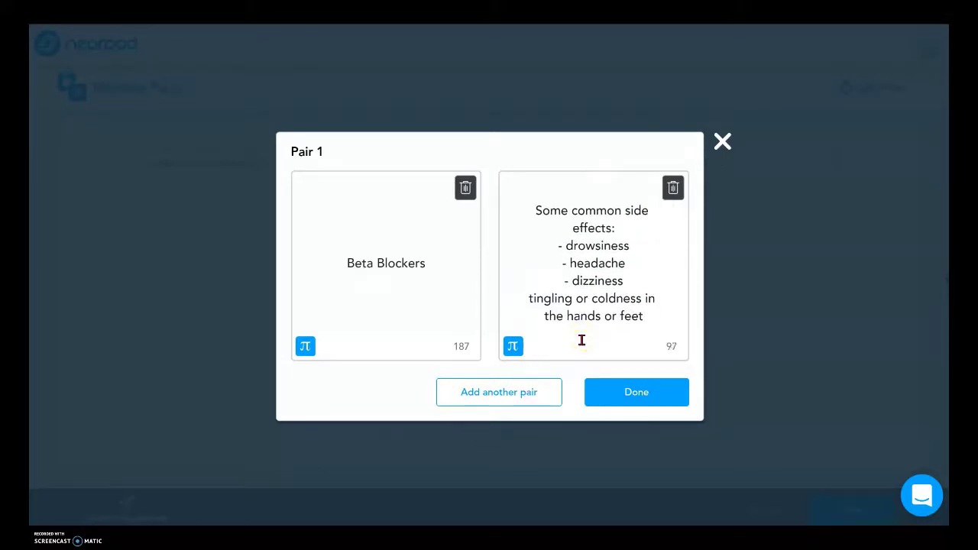
type("-")
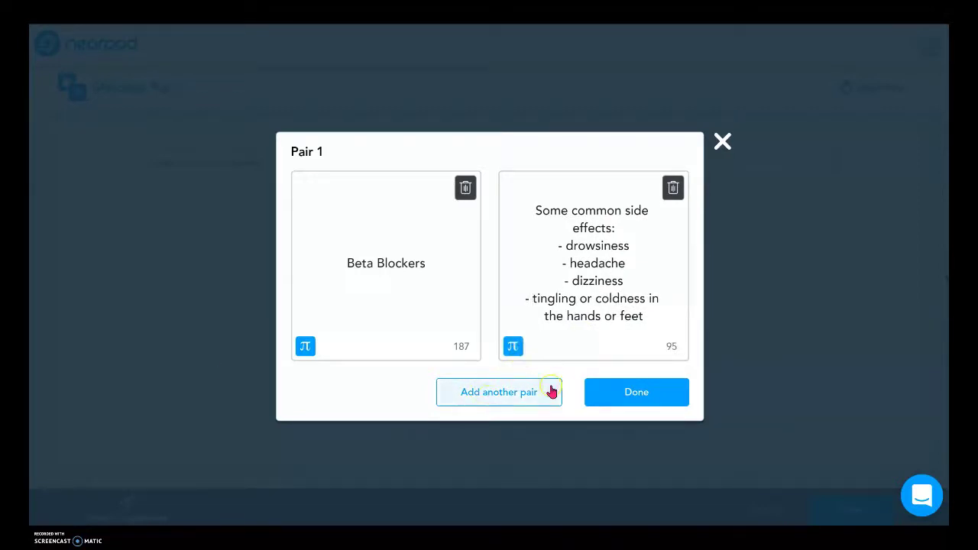
Add a second matching pair with "Stimulants" as the text of its first card.
left_click(662, 400)
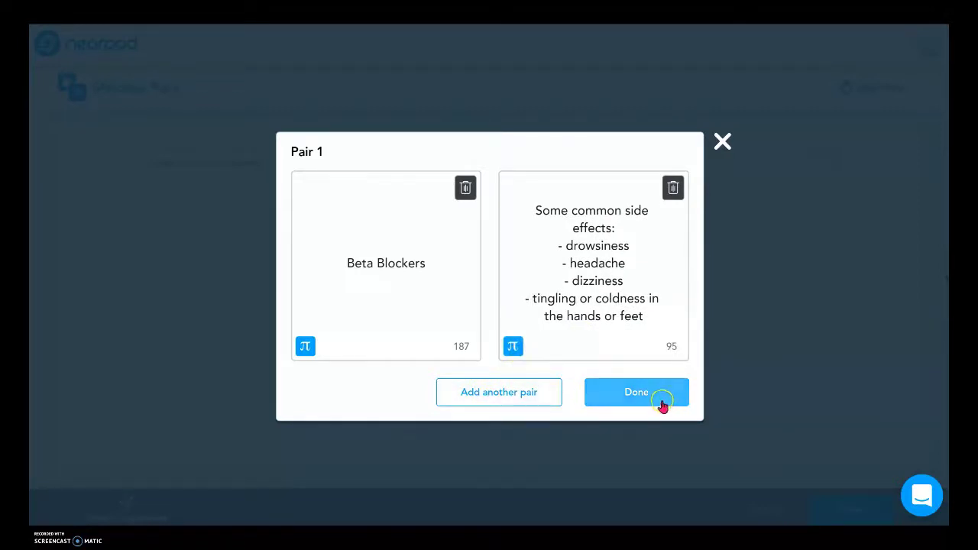
left_click(518, 398)
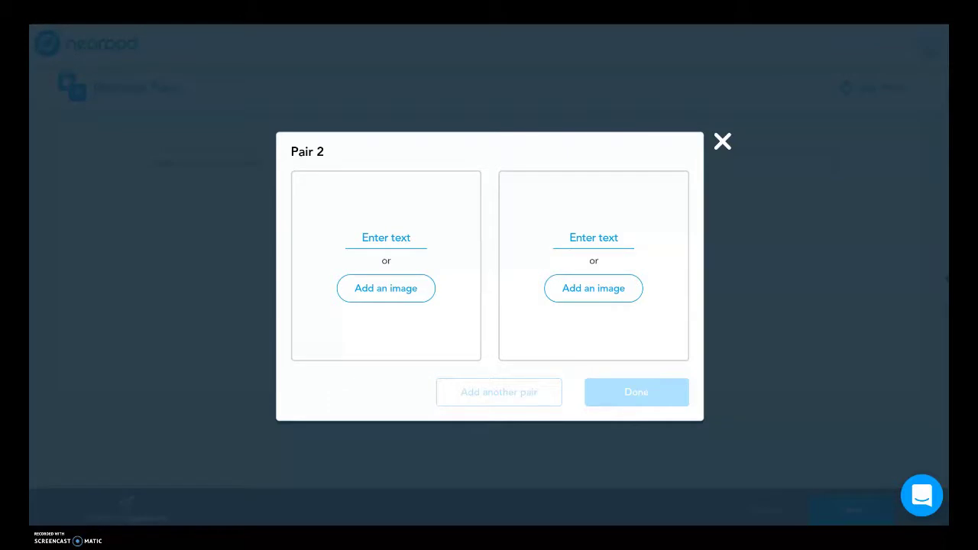
left_click(385, 238)
type("Stimulants")
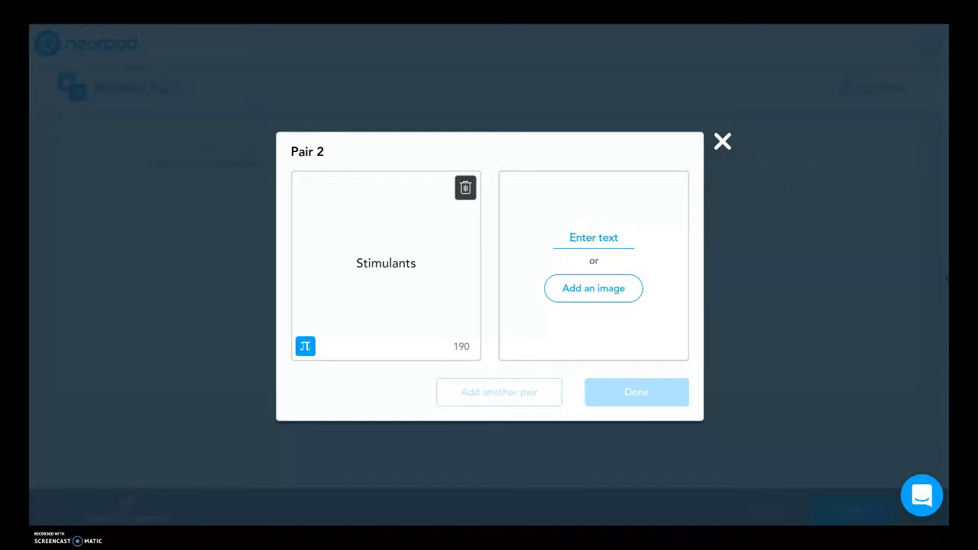
Upload the "Side Effects of Stimulants" image from the Sociology folder to the second card of Pair 2.
key("alt+Tab")
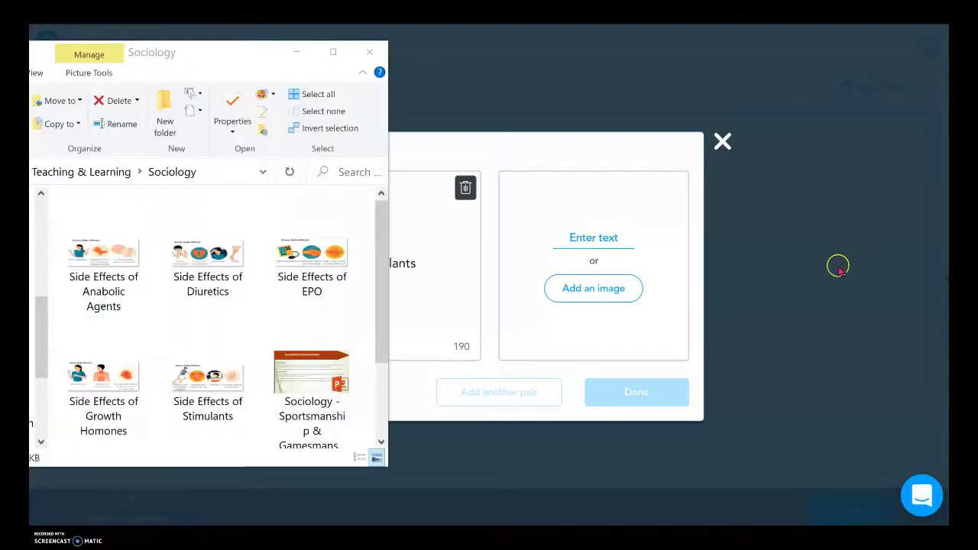
left_click(607, 294)
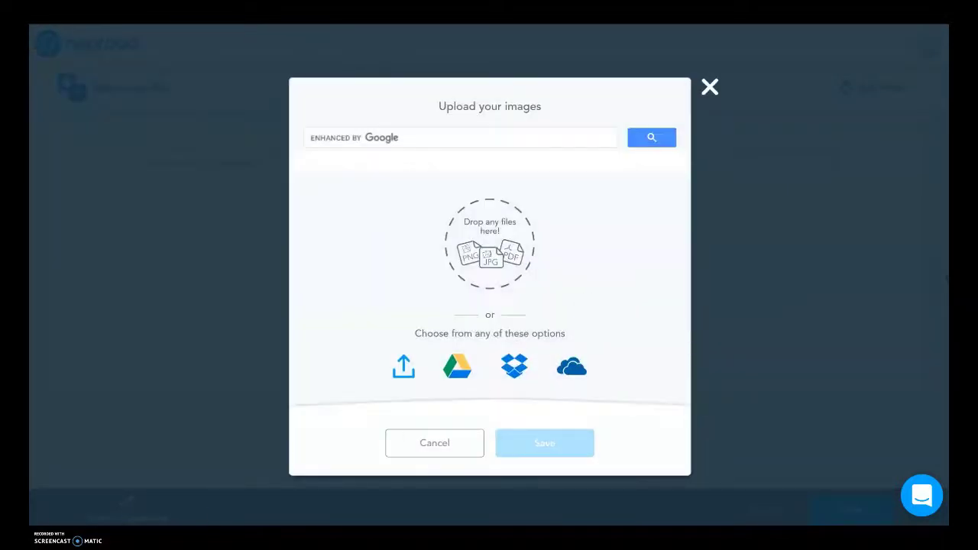
key("alt+Tab")
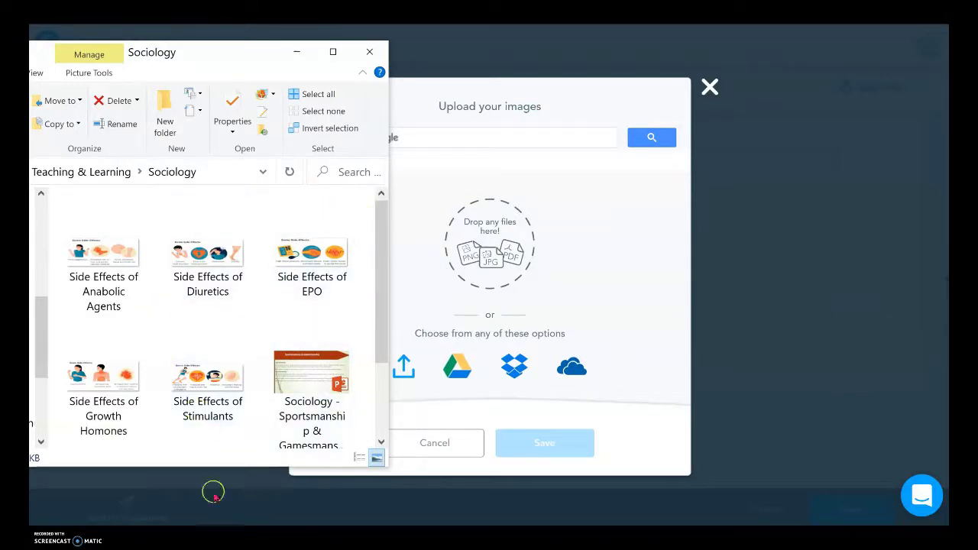
left_click_drag(204, 382, 512, 267)
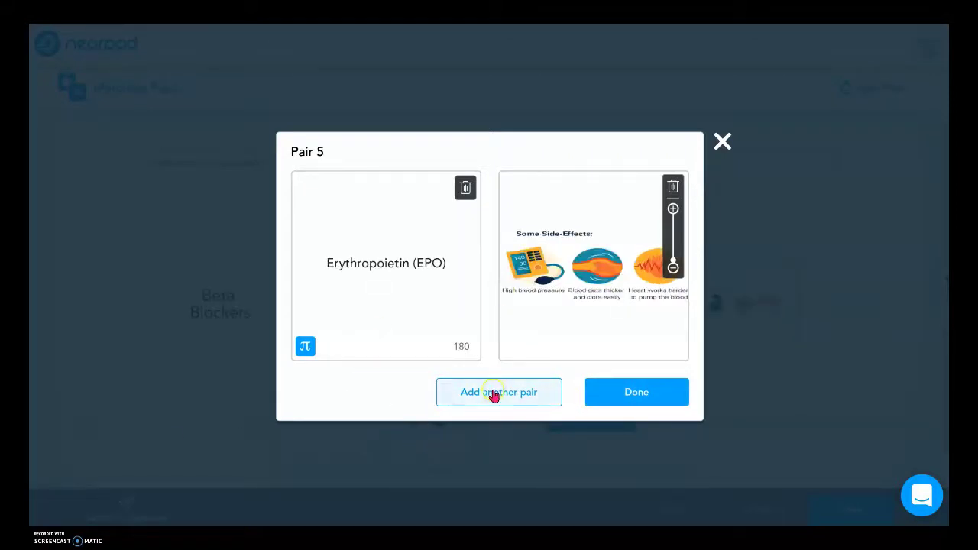
Add a sixth matching pair with "Growth hormones" as the text of its first card.
left_click(493, 395)
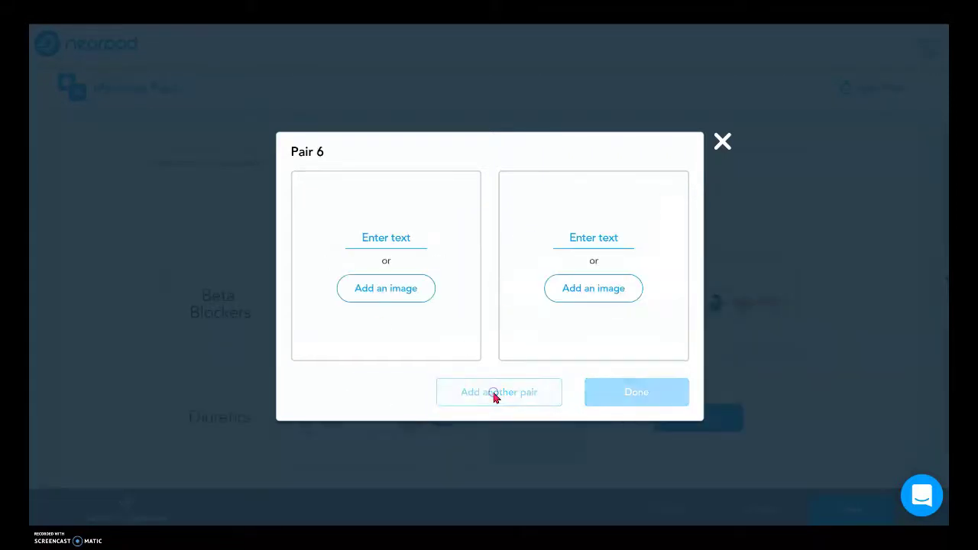
left_click(390, 240)
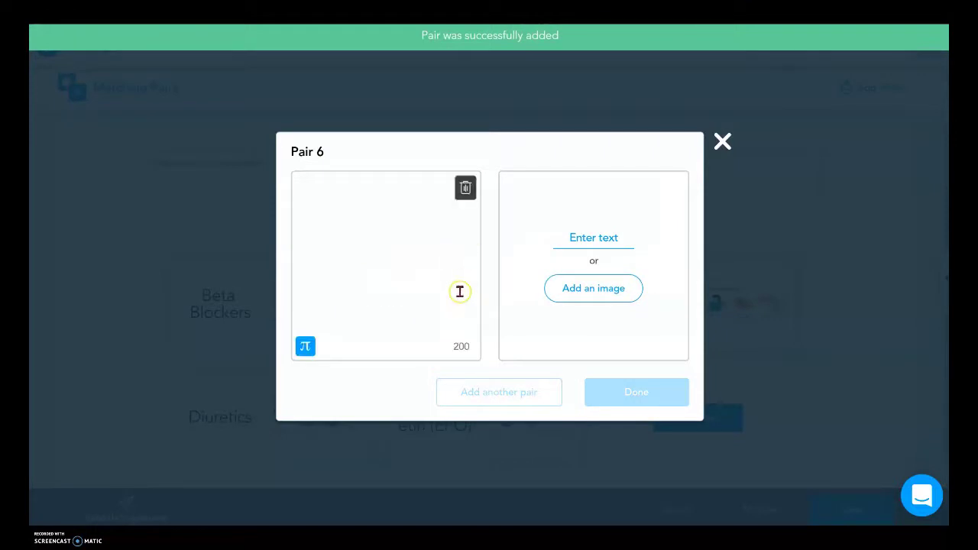
type("Growth hormones")
Upload the "Side Effects of Growth Homones" image from the Sociology folder to Pair 6's second card and finish the pair.
left_click(609, 288)
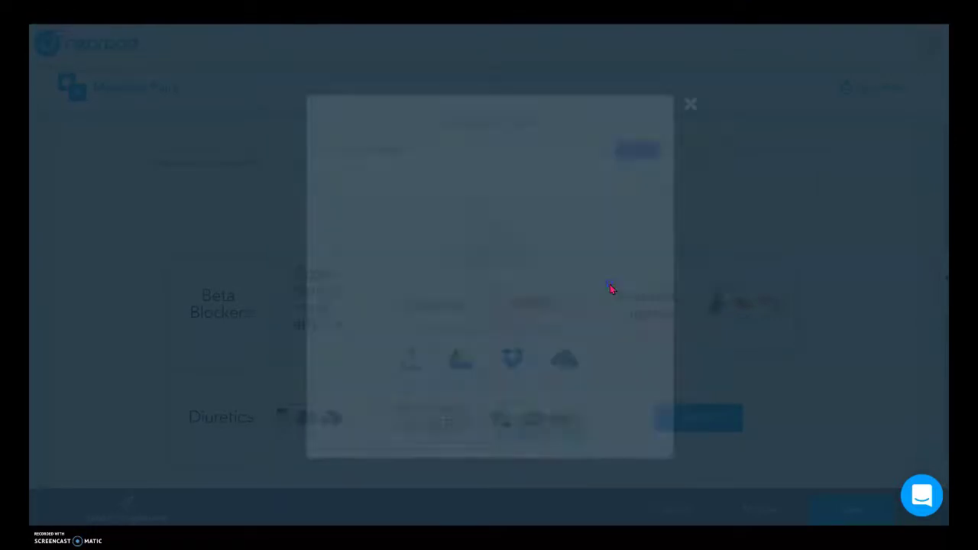
key("alt+Tab")
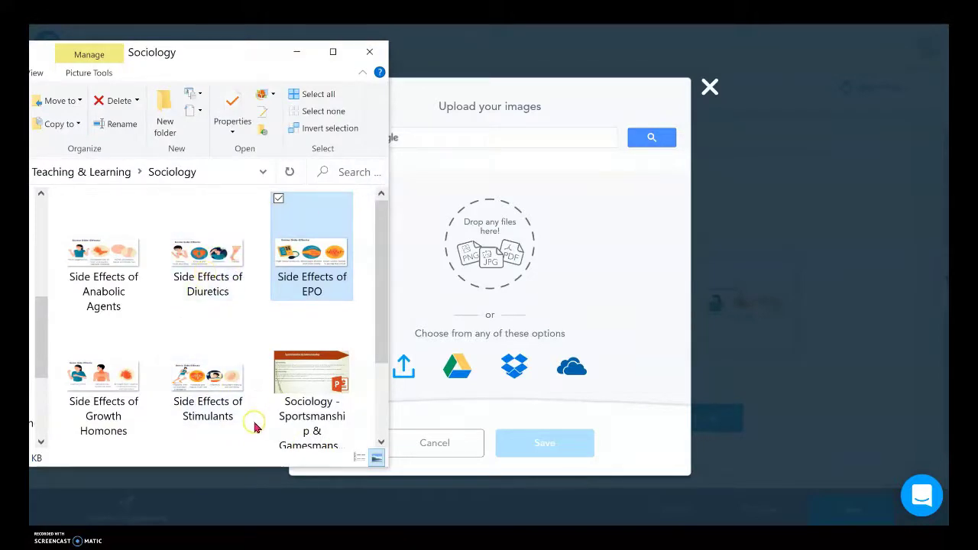
left_click_drag(103, 367, 503, 250)
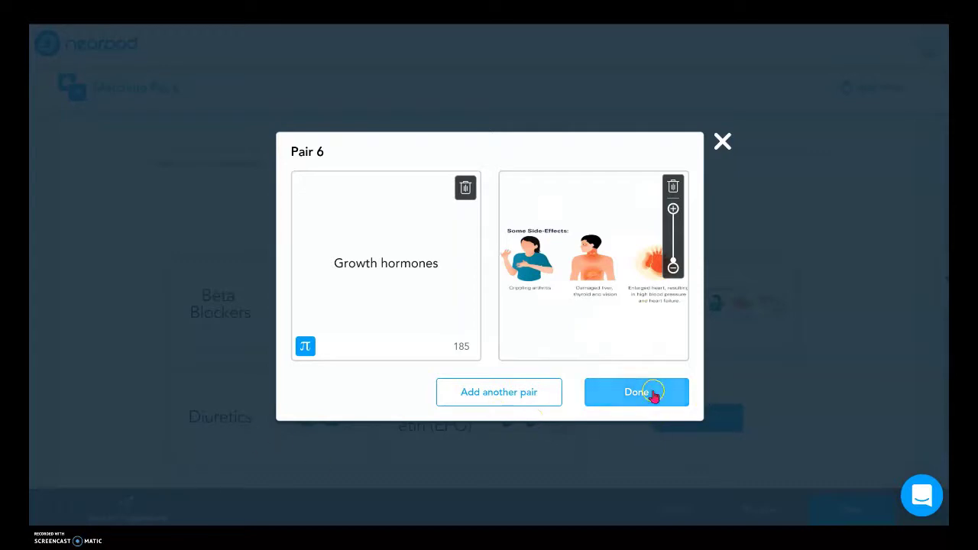
left_click(654, 395)
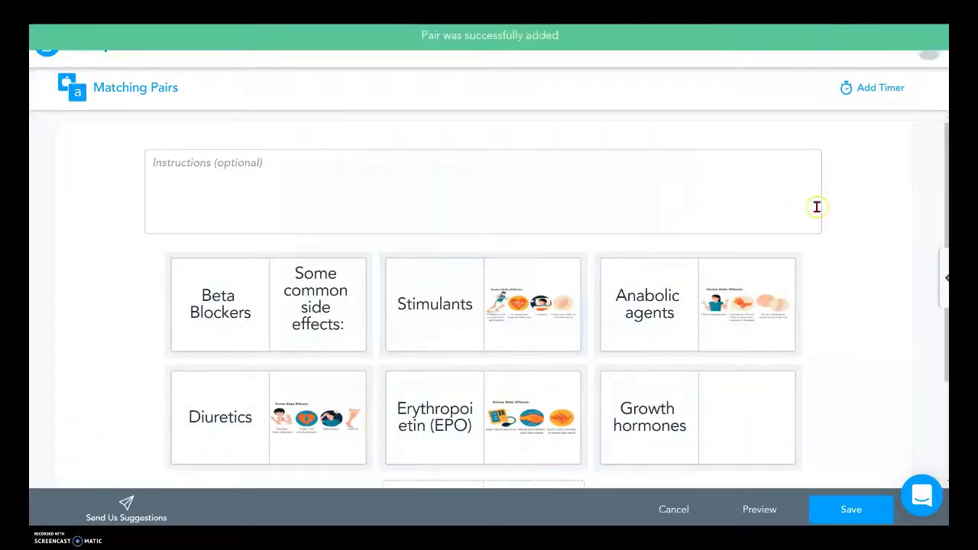
Preview the Matching Pairs activity, testing the Beta Blockers match and a mismatch of Erythropoietin (EPO) with the stimulants image, and close the preview.
scroll(816, 208, "down", 1)
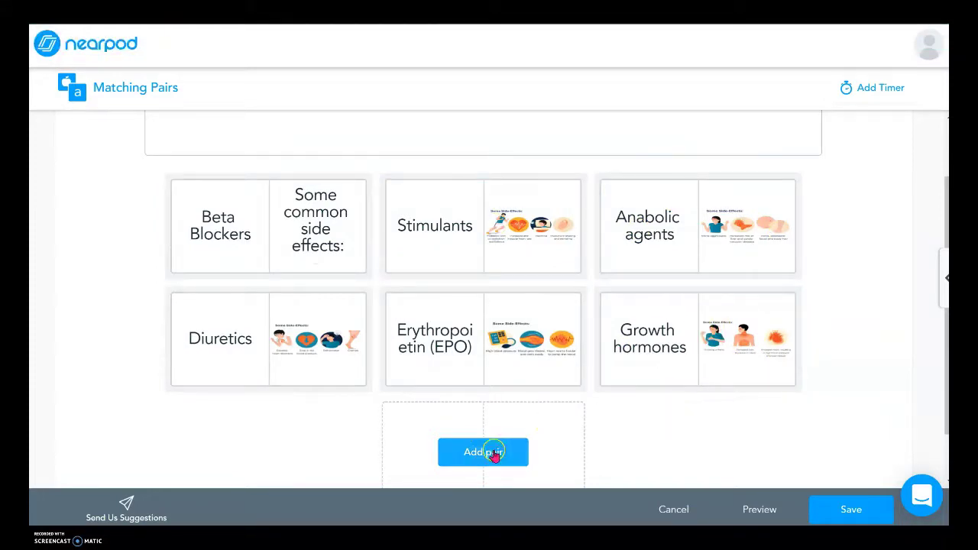
scroll(938, 229, "up", 1)
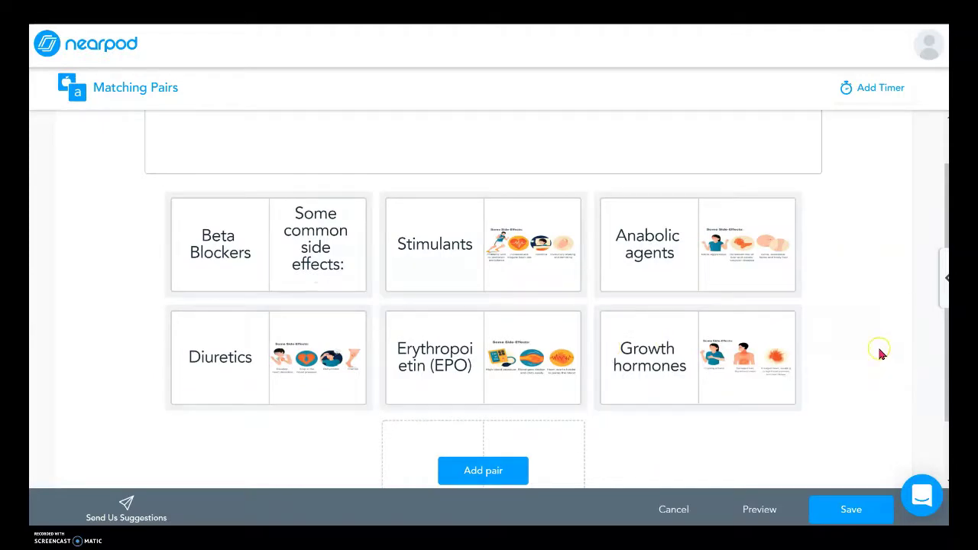
left_click(760, 509)
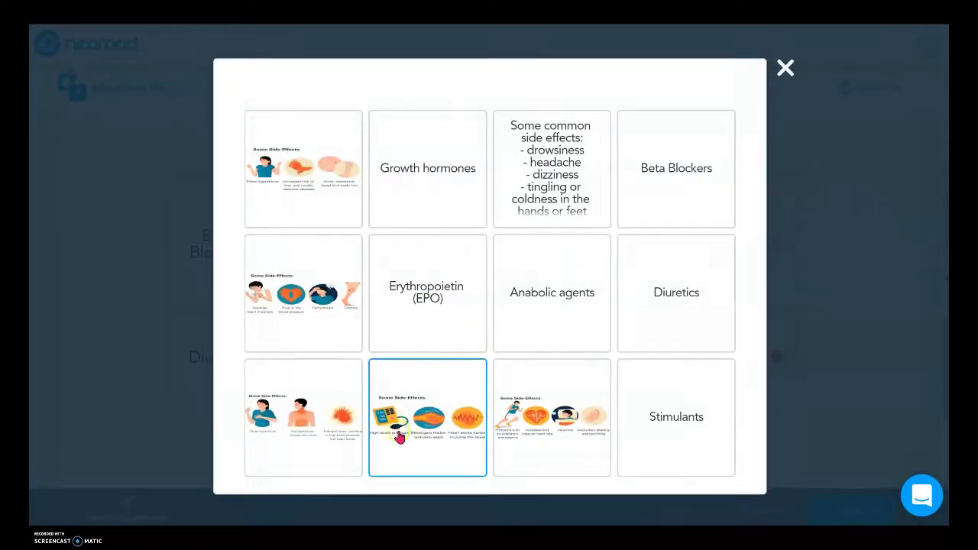
left_click(530, 188)
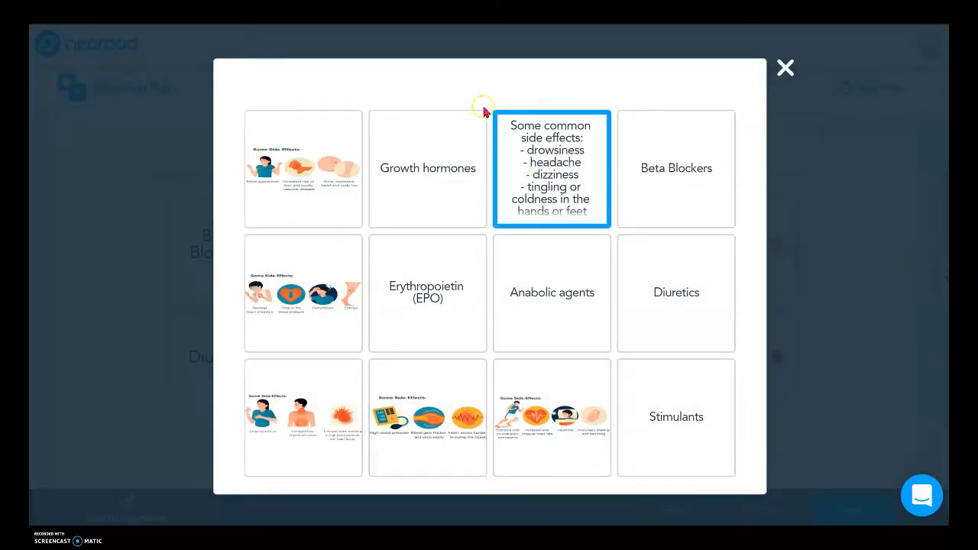
left_click(665, 164)
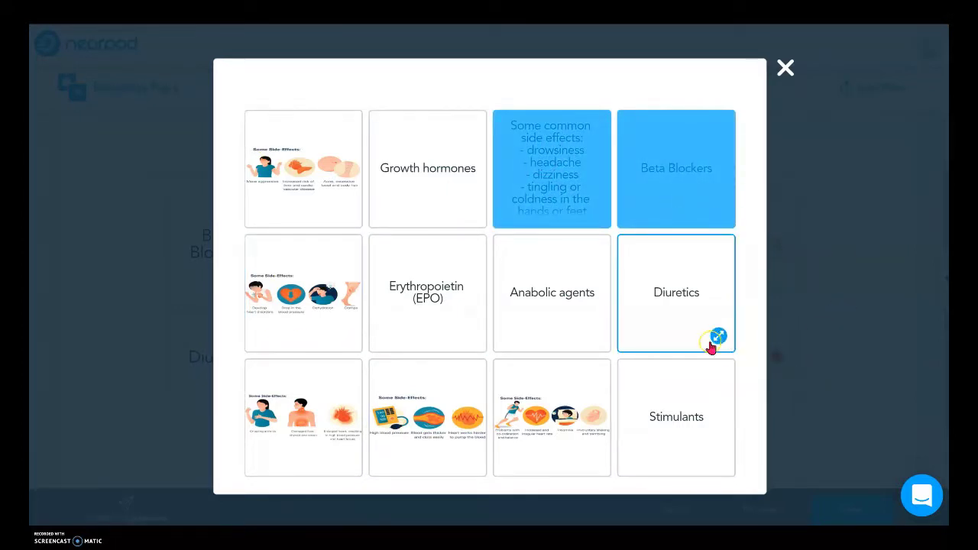
left_click(436, 310)
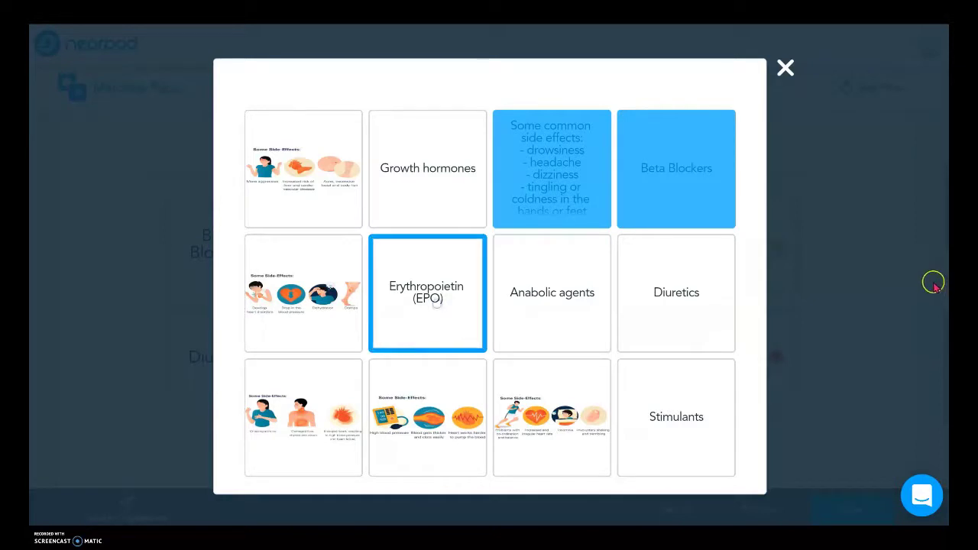
left_click(525, 457)
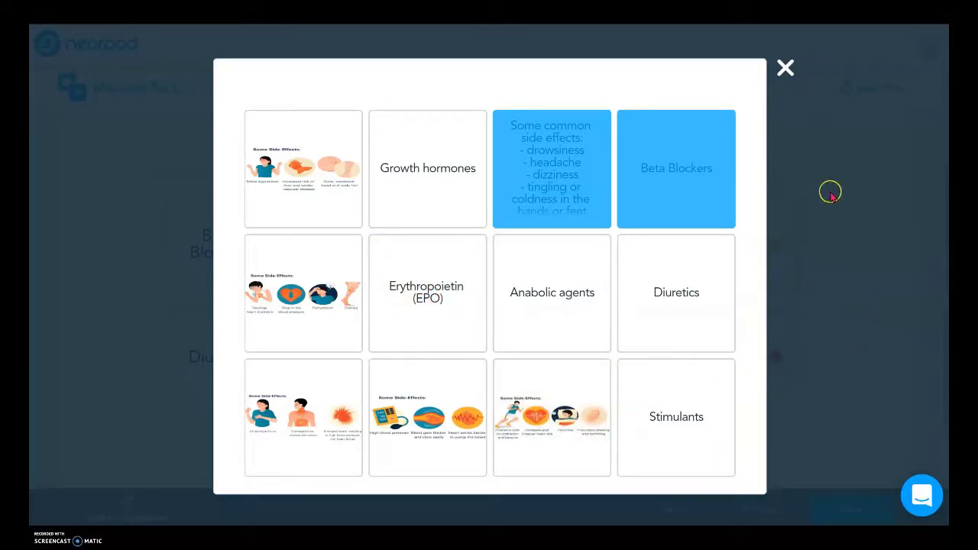
left_click(782, 67)
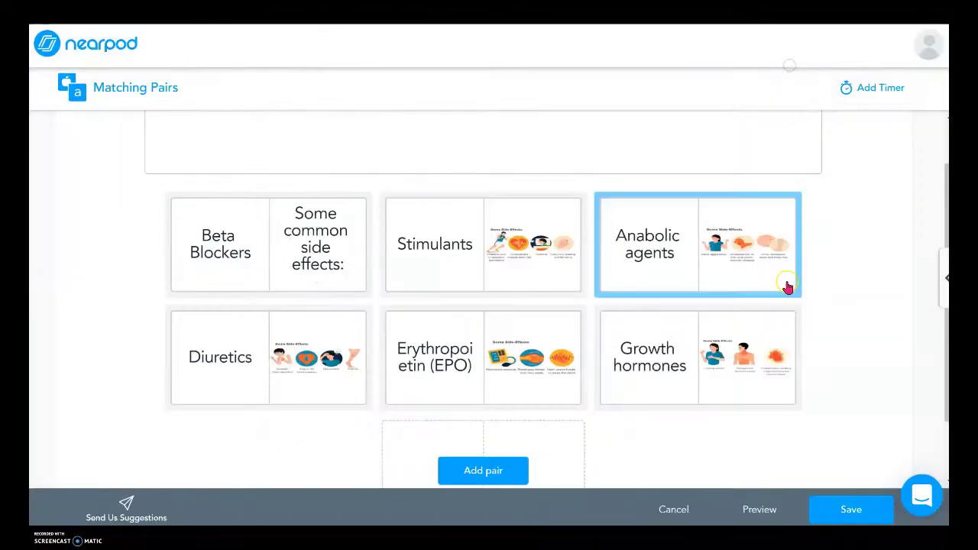
Save the Matching Pairs activity and add an Open-Ended Question activity to the Ethic lesson.
left_click(861, 516)
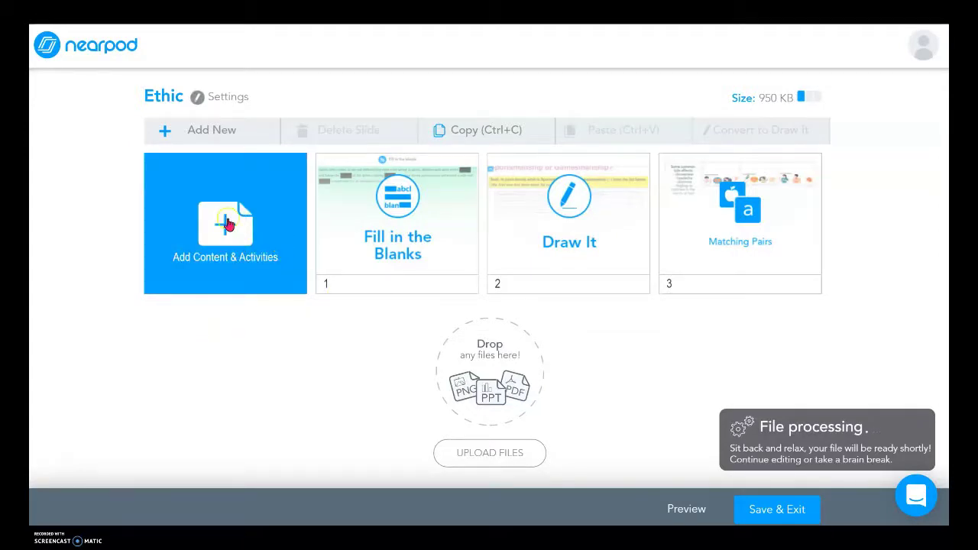
left_click(228, 224)
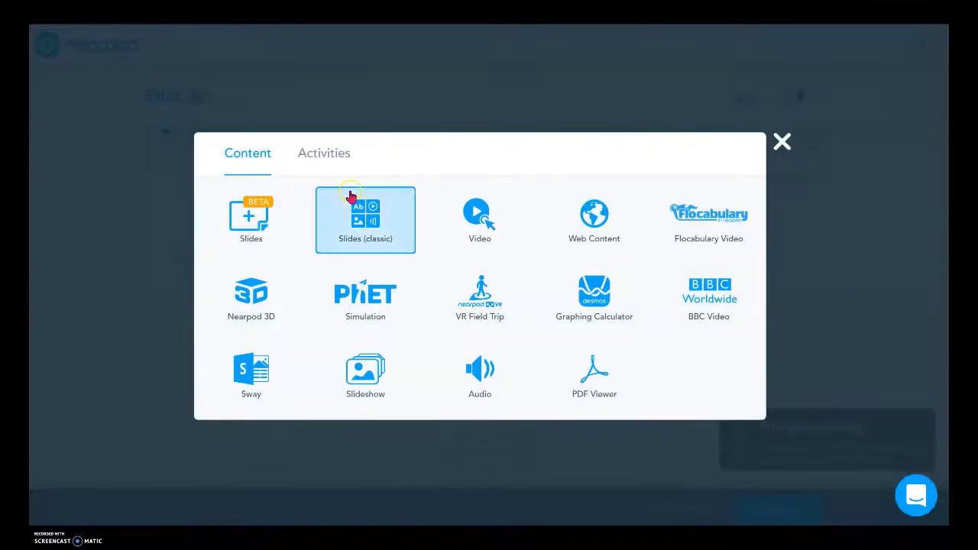
left_click(321, 158)
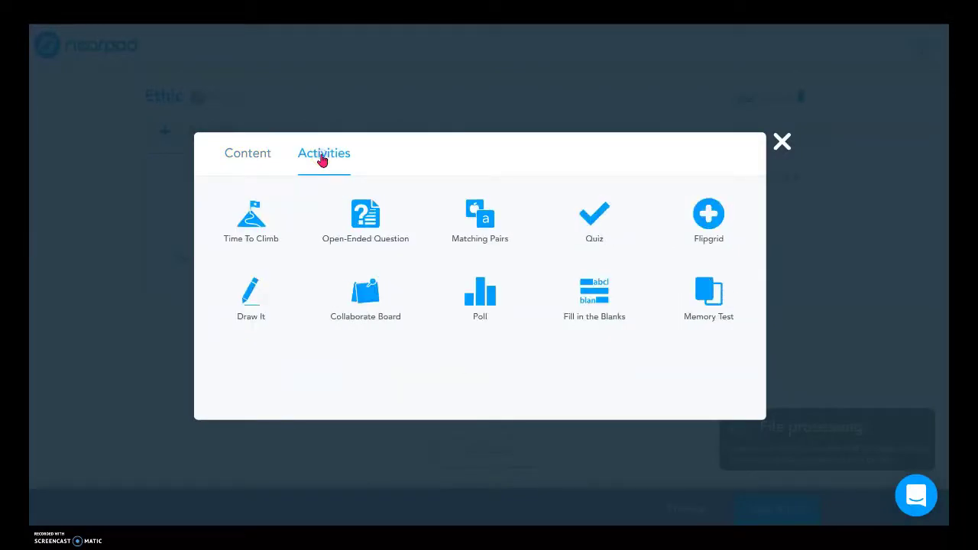
left_click(369, 219)
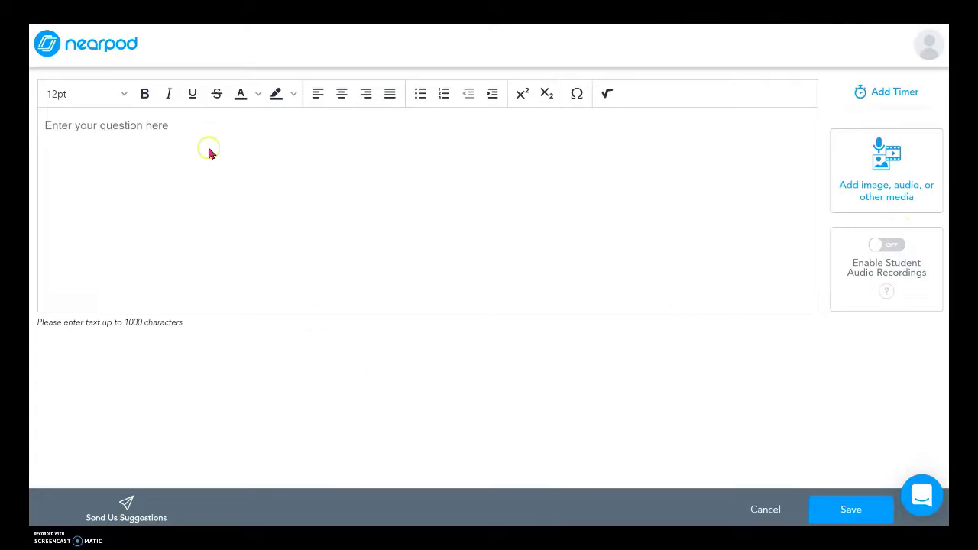
Enter the question asking for 3 drugs commonly used in boxing and why athletes use them, plus separately spaced A + B + C answering technique guidance.
left_click(170, 124)
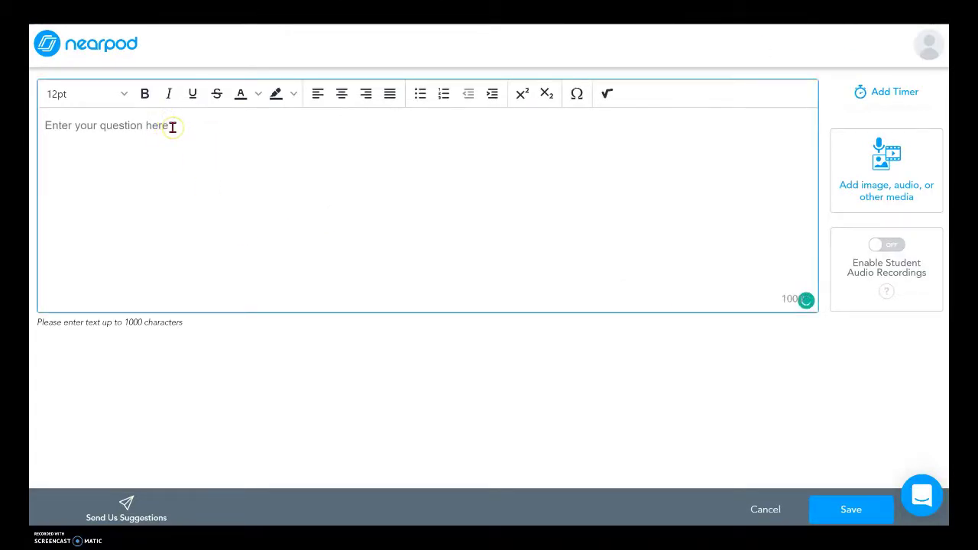
type("Name 3 drugs commonly used in boxing and explain why athletes may want to use them.")
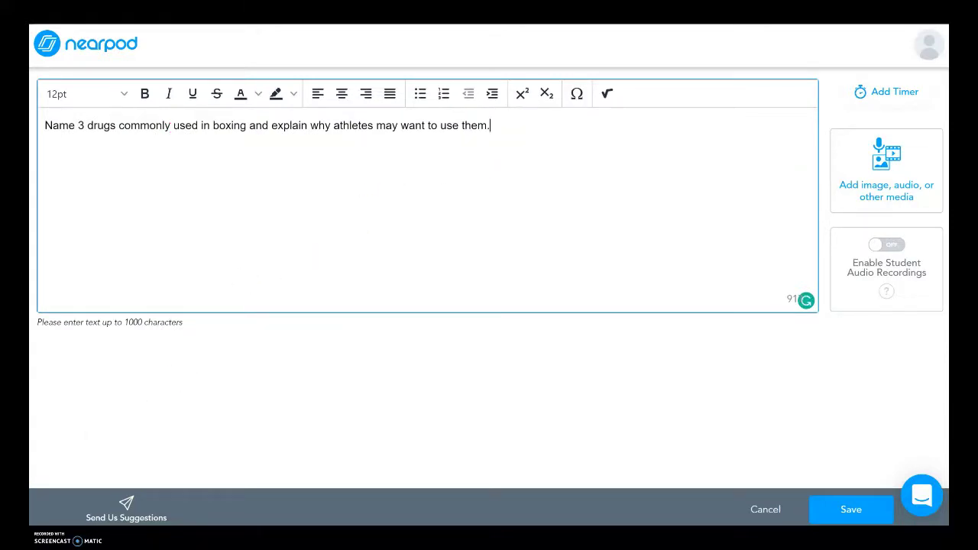
type("Apply A + B + C answering technique: A = Keywords in answer (keyword in question) + Context (Sport)")
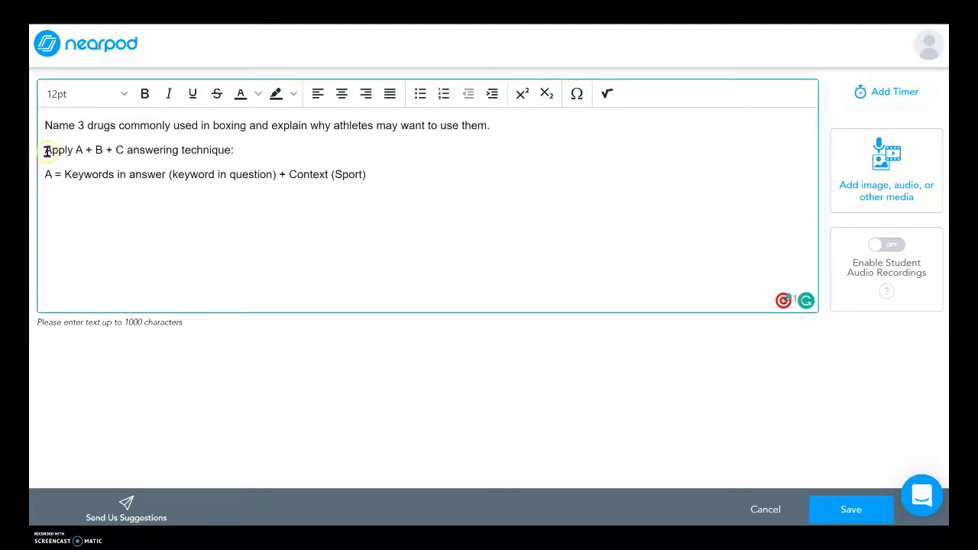
key("Return")
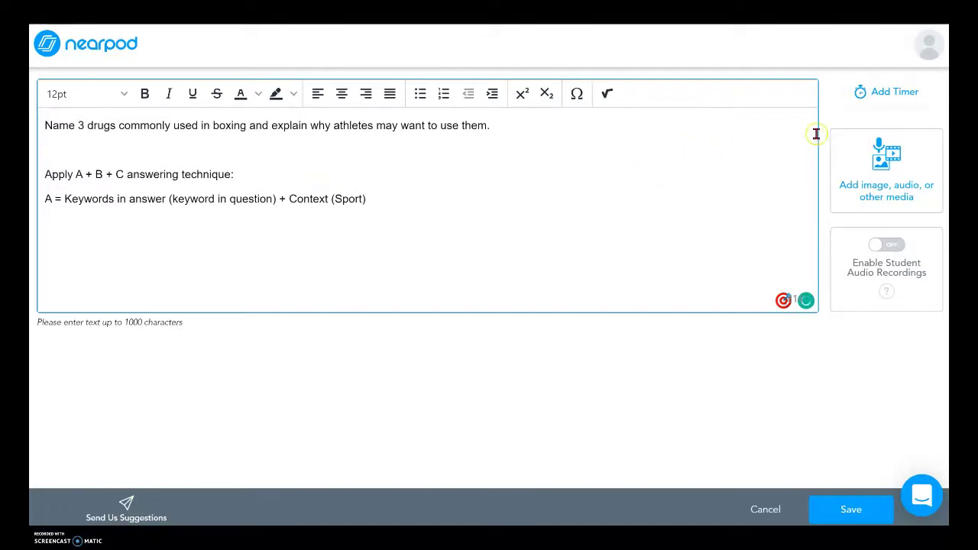
Add a 2-minute activity timer to the Open-Ended Question and save the activity.
left_click(894, 95)
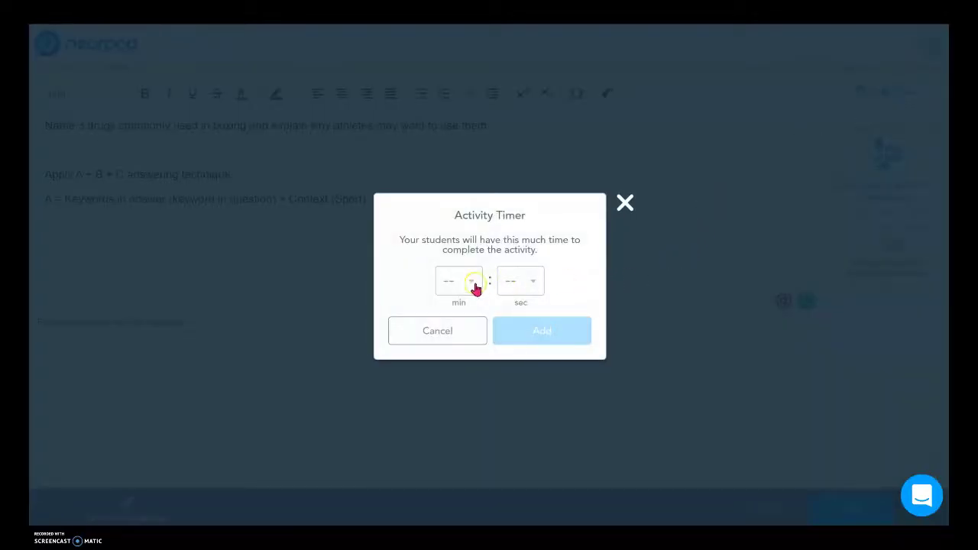
left_click(473, 283)
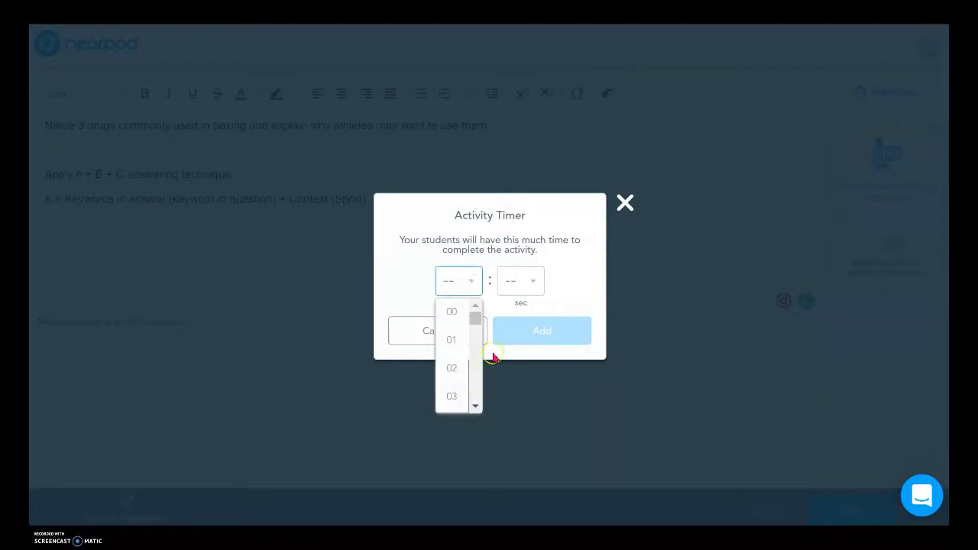
left_click(454, 369)
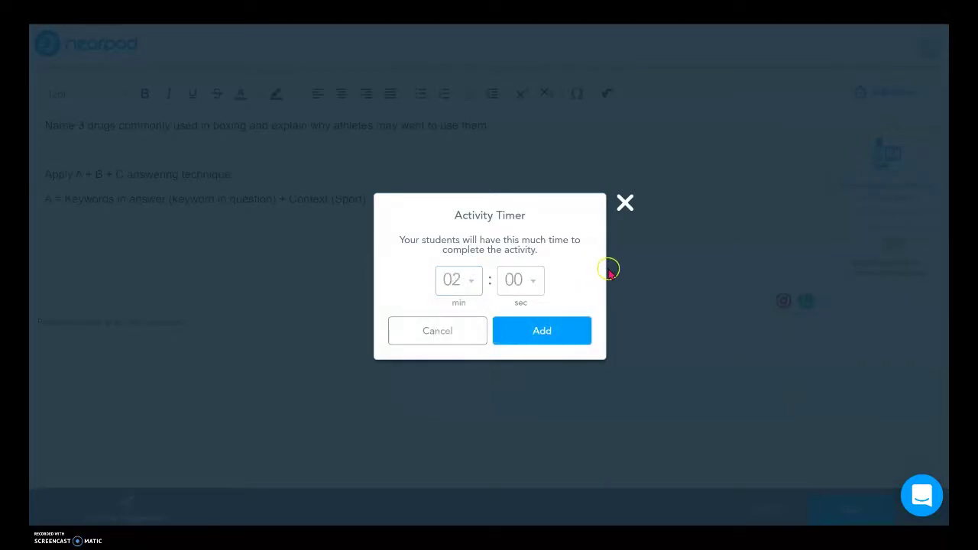
left_click(555, 331)
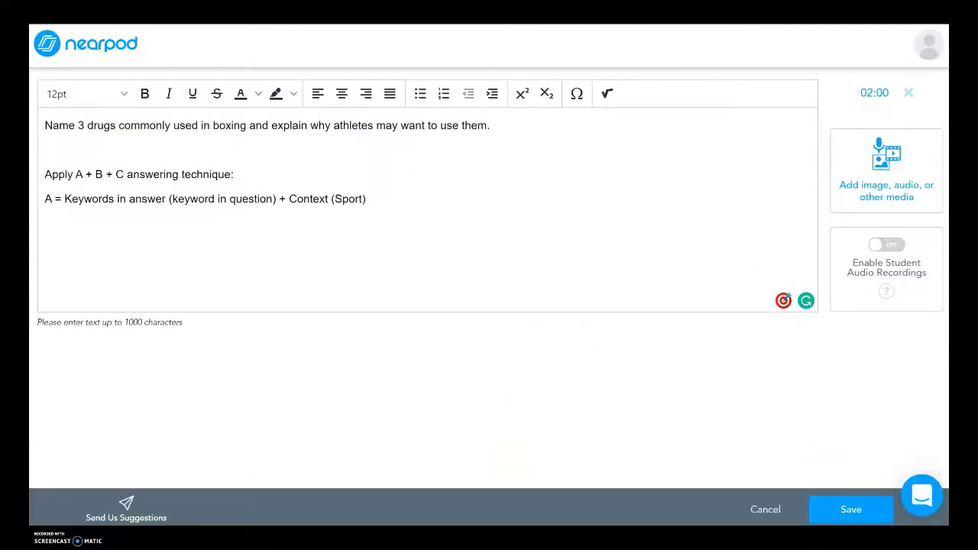
left_click(847, 514)
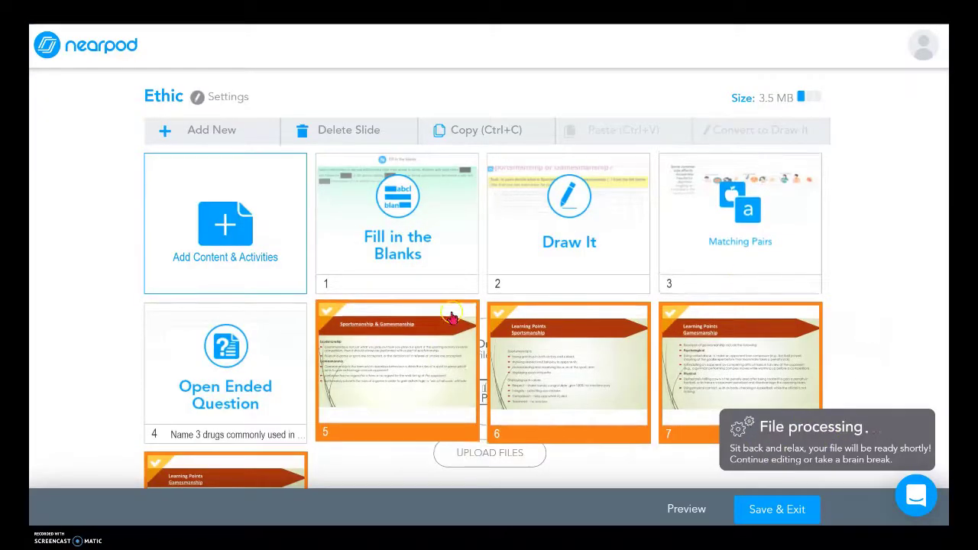
Move the four selected Sportsmanship and Gamesmanship presentation slides ahead of the Open Ended Question, directly after Matching Pairs.
scroll(803, 258, "down", 1)
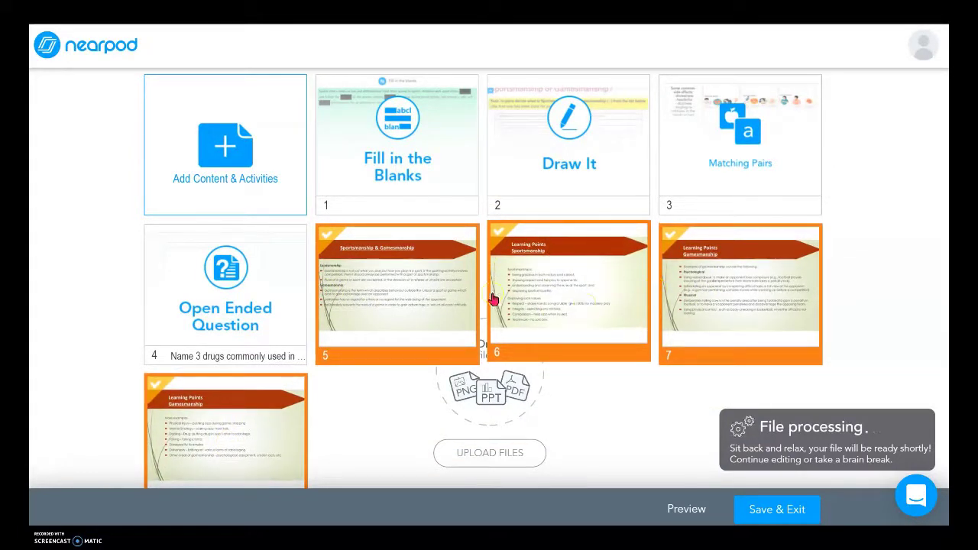
left_click(234, 399)
left_click_drag(580, 310, 260, 294)
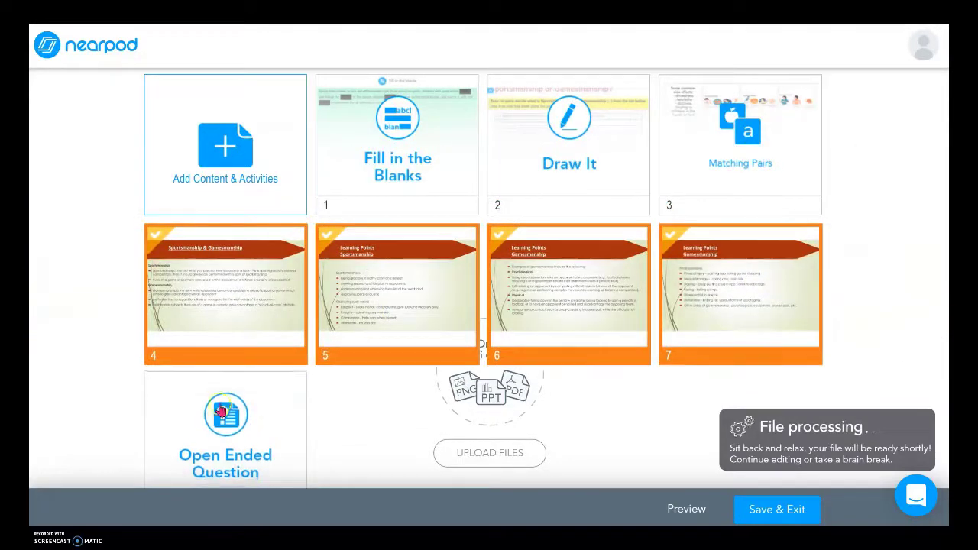
scroll(360, 384, "down", 2)
scroll(443, 310, "up", 2)
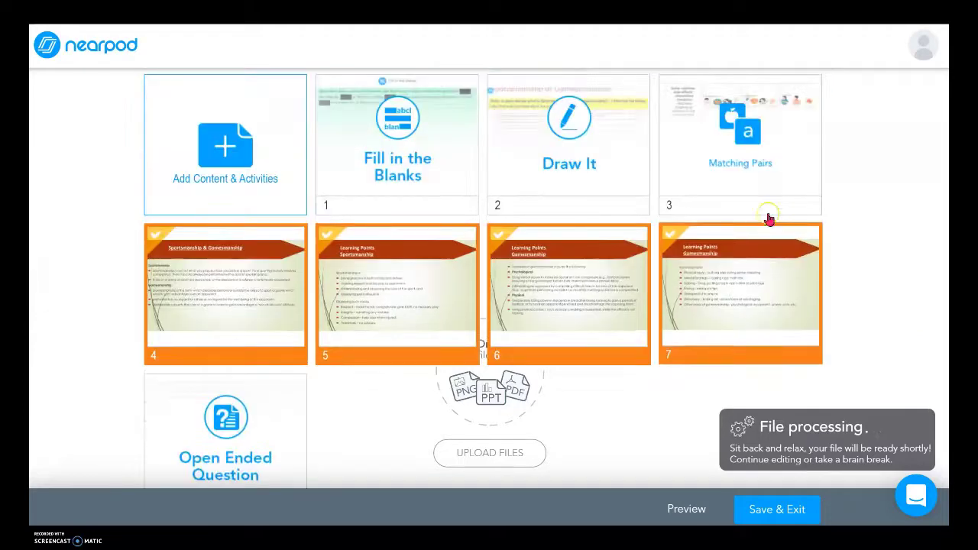
Move only the Draw It activity to position 7, before the Open Ended Question, and shift it back up toward position 3.
left_click(590, 146)
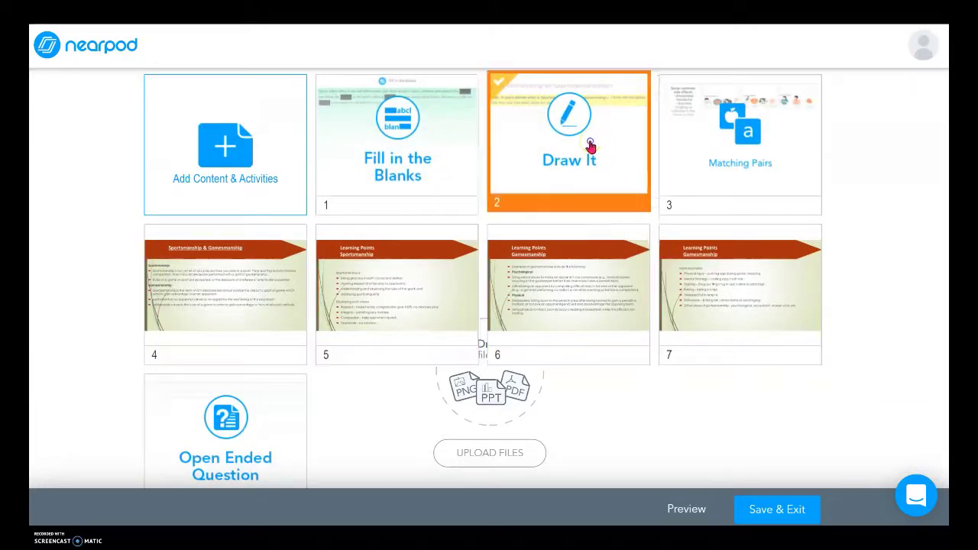
mouse_move(591, 145)
left_mouse_down()
mouse_move(621, 193)
mouse_move(818, 313)
mouse_move(788, 299)
left_mouse_up()
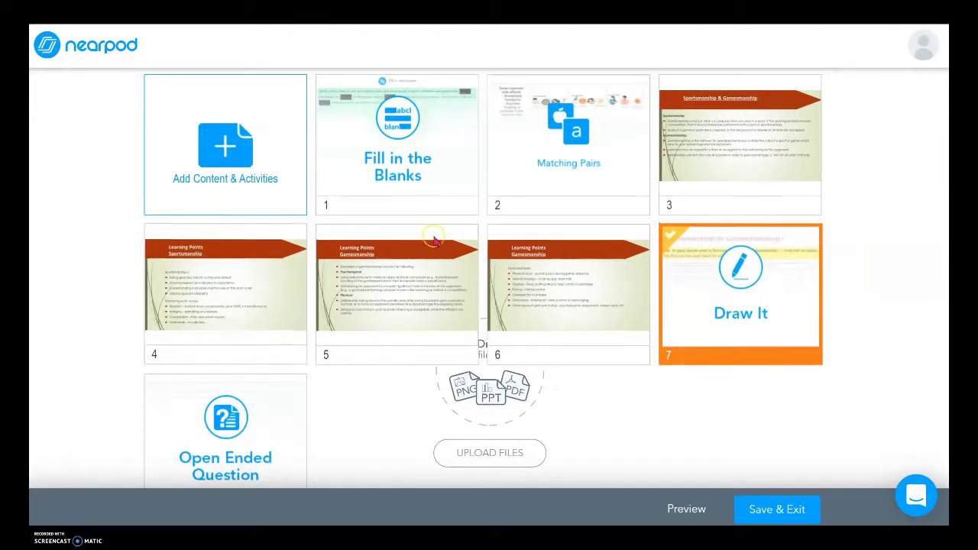
left_click(811, 405)
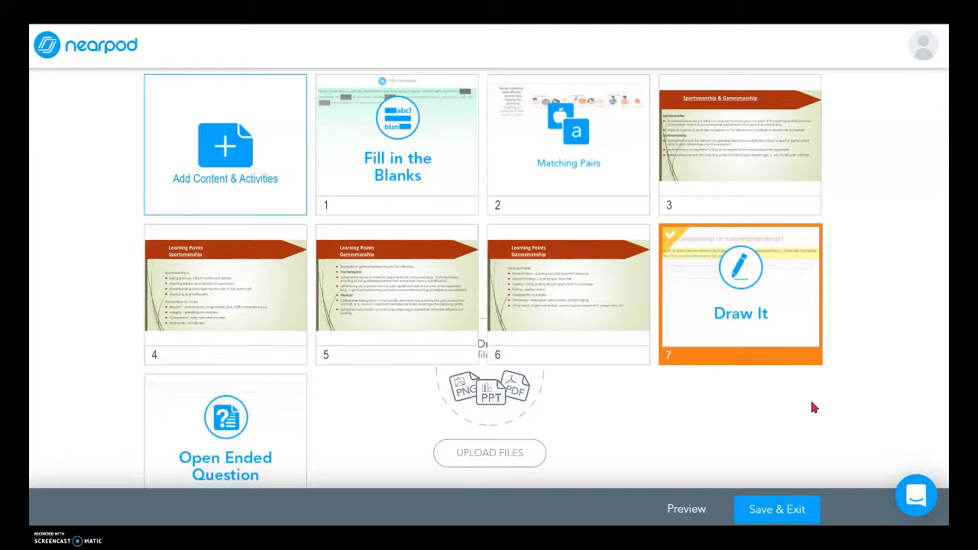
left_click_drag(690, 342, 728, 168)
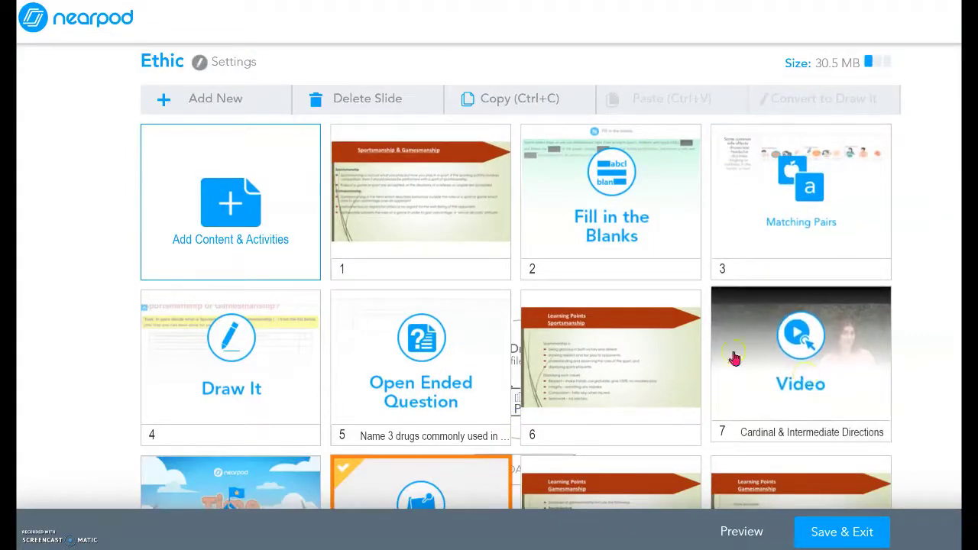
Save and exit the Ethic lesson, and look over the order of its slides and activities, including the Video.
left_click(843, 535)
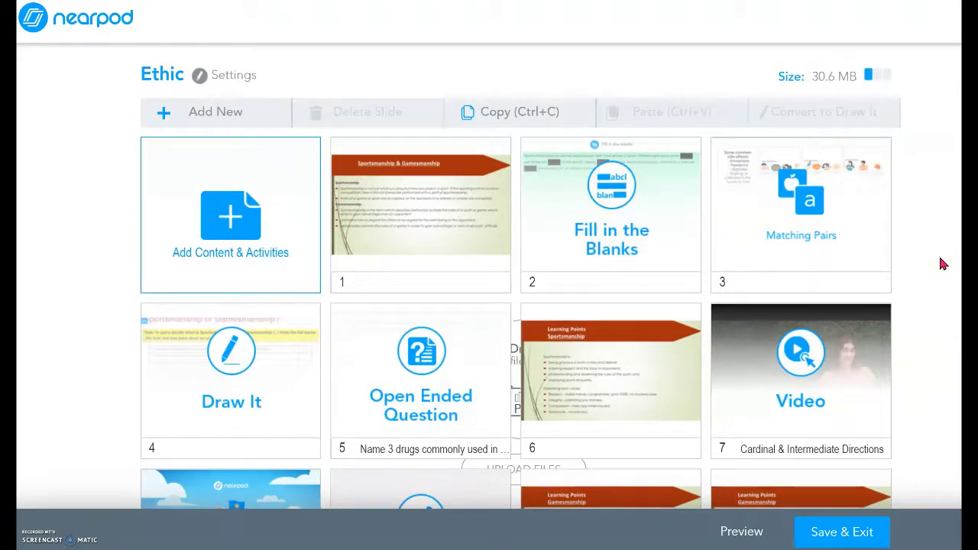
scroll(928, 263, "down", 1)
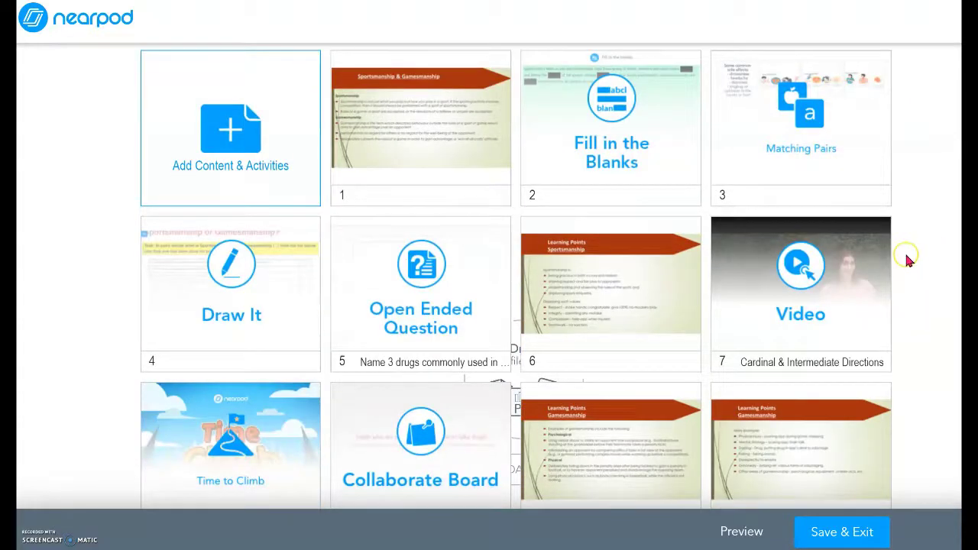
scroll(149, 384, "down", 1)
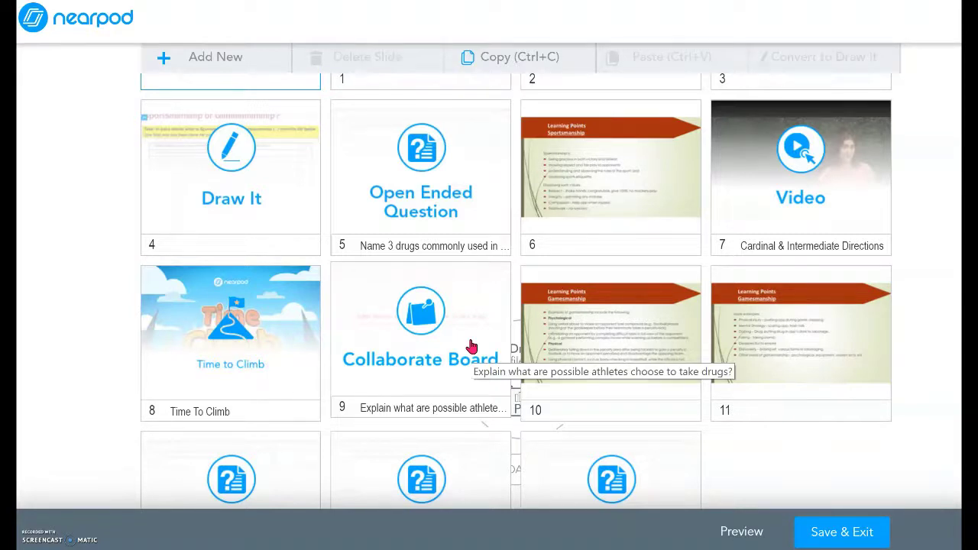
left_click(849, 218)
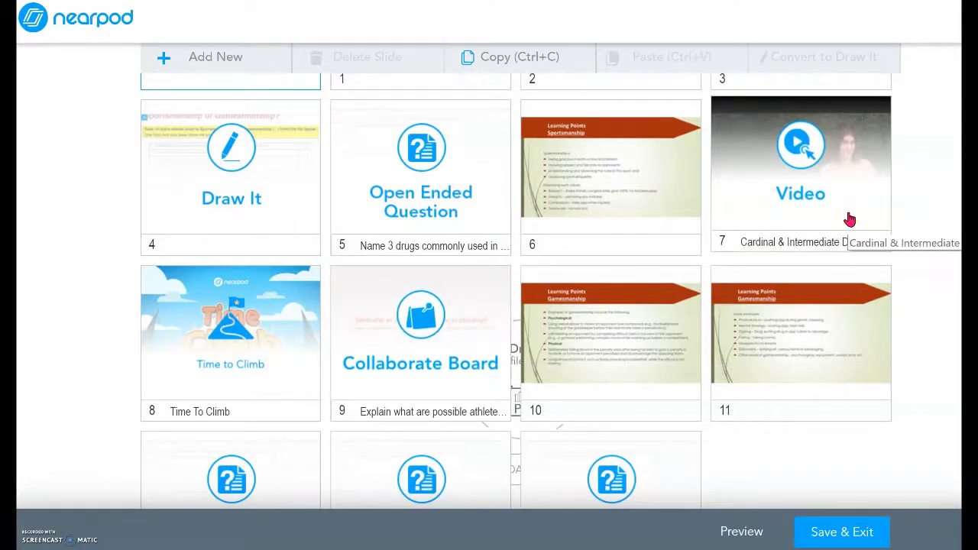